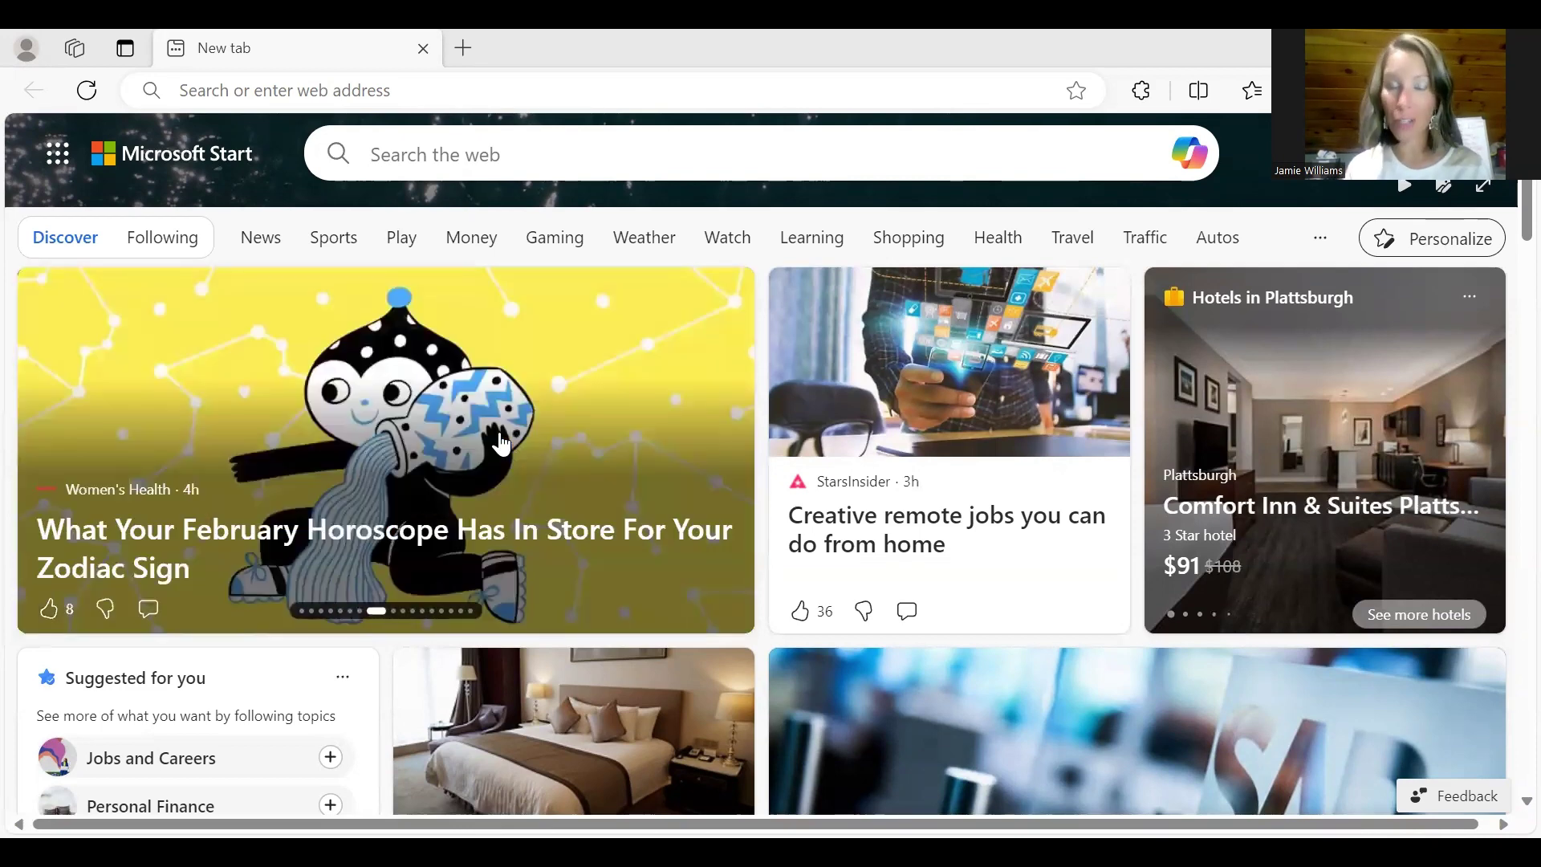
- Load godaddy.com in a new Edge tab from the address bar suggestion
left_click(256, 87)
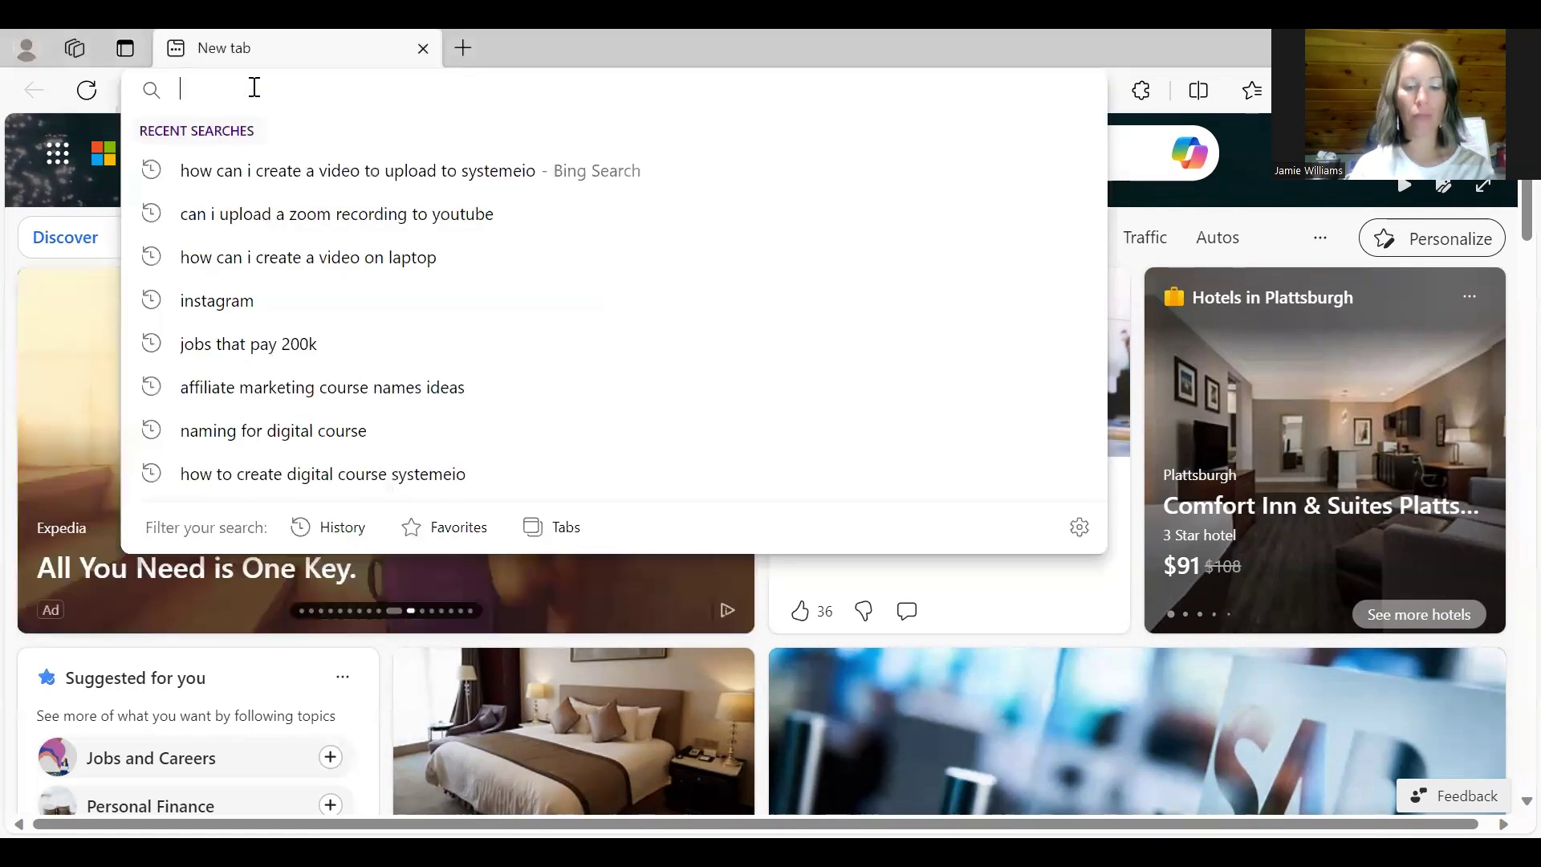
type("go")
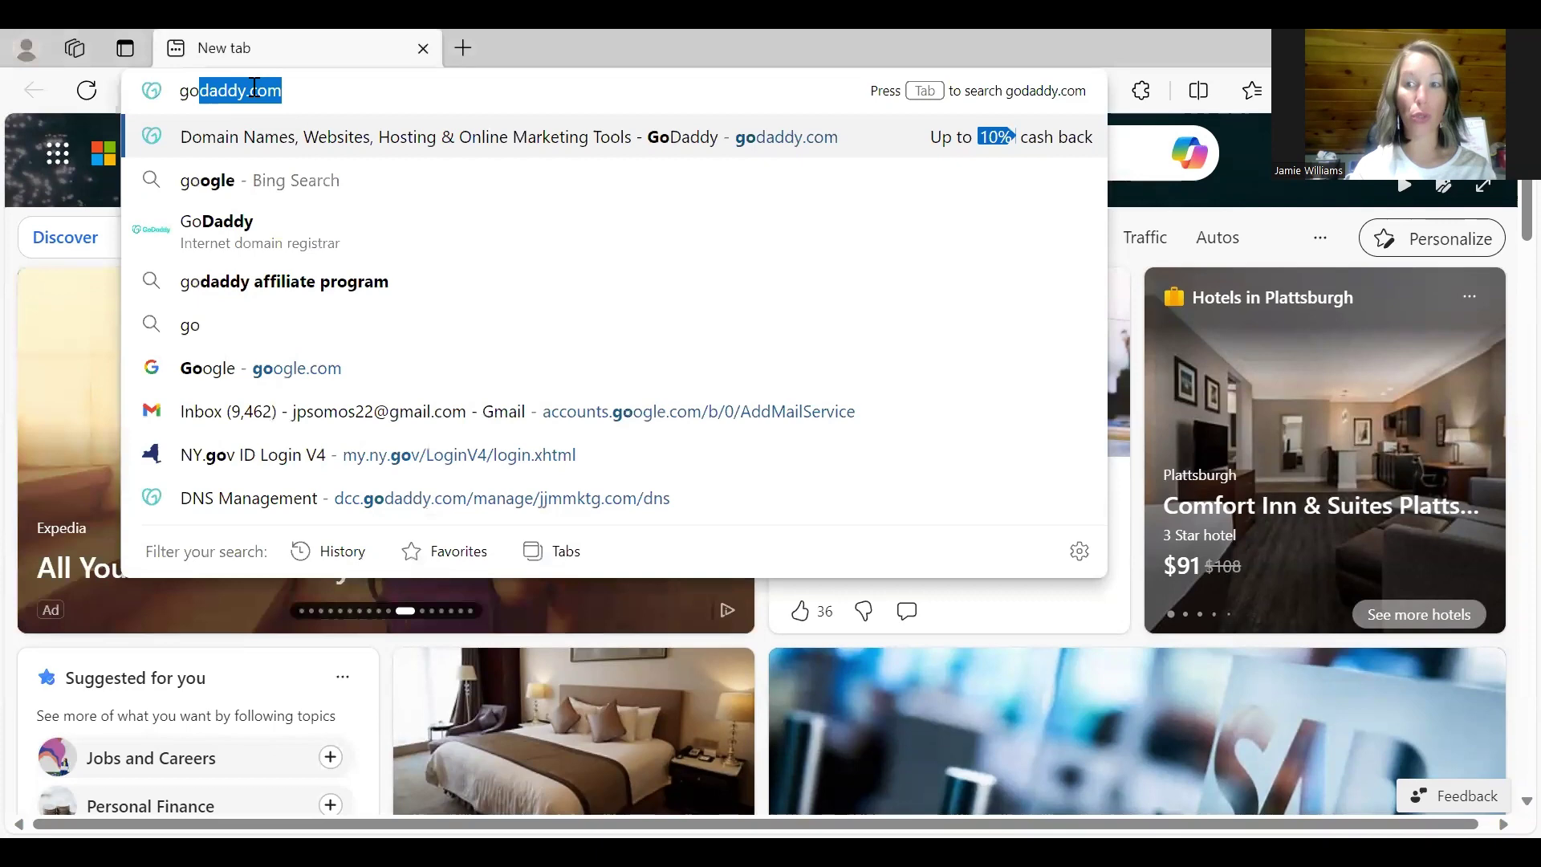
key("Return")
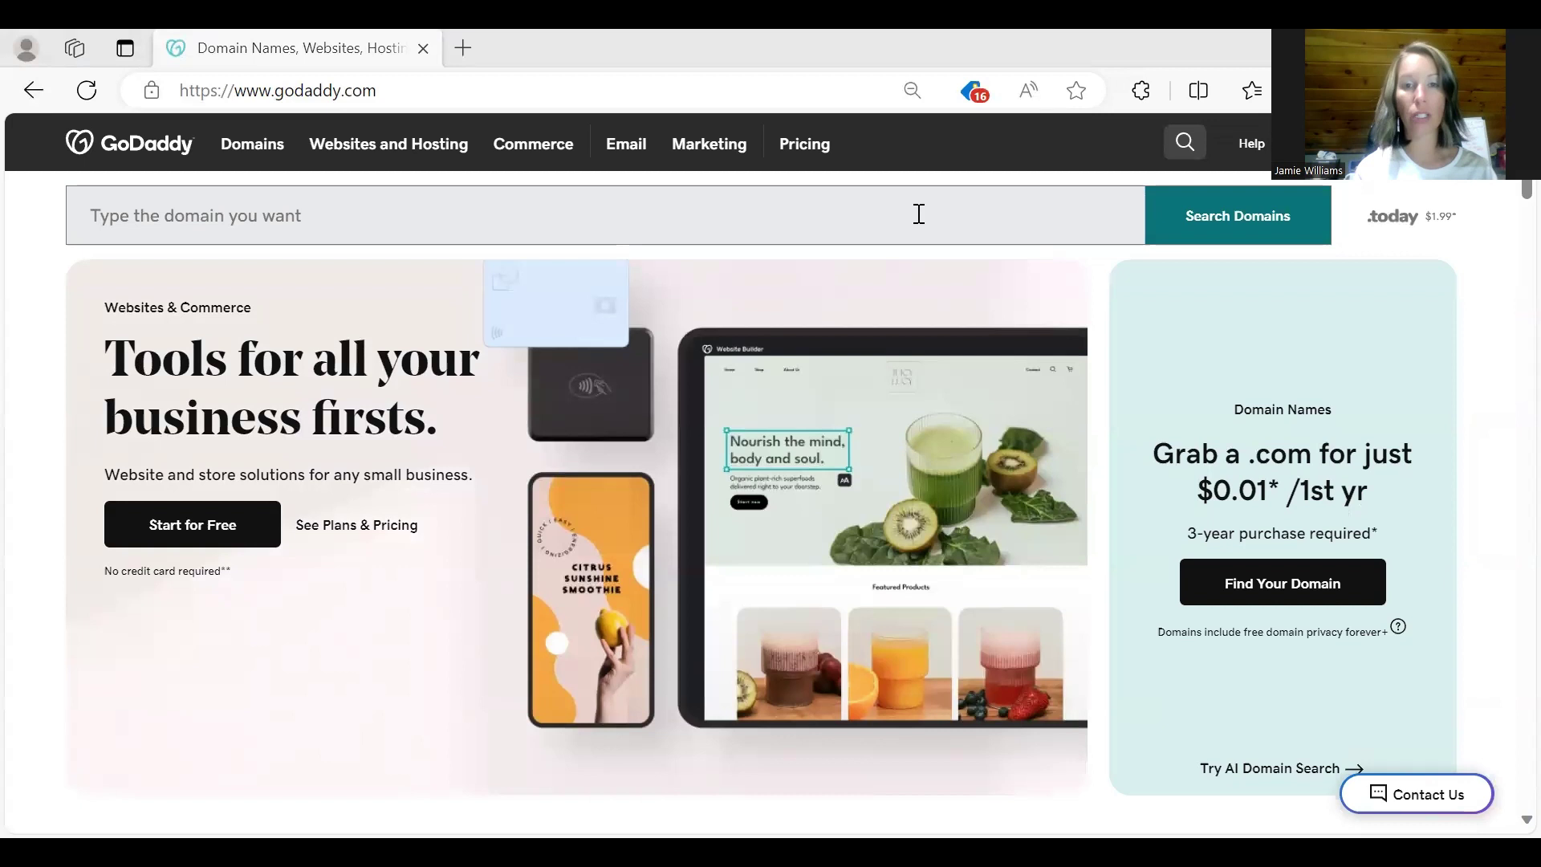
- Select the 'Type the domain you want' search box on the GoDaddy homepage
left_click(637, 231)
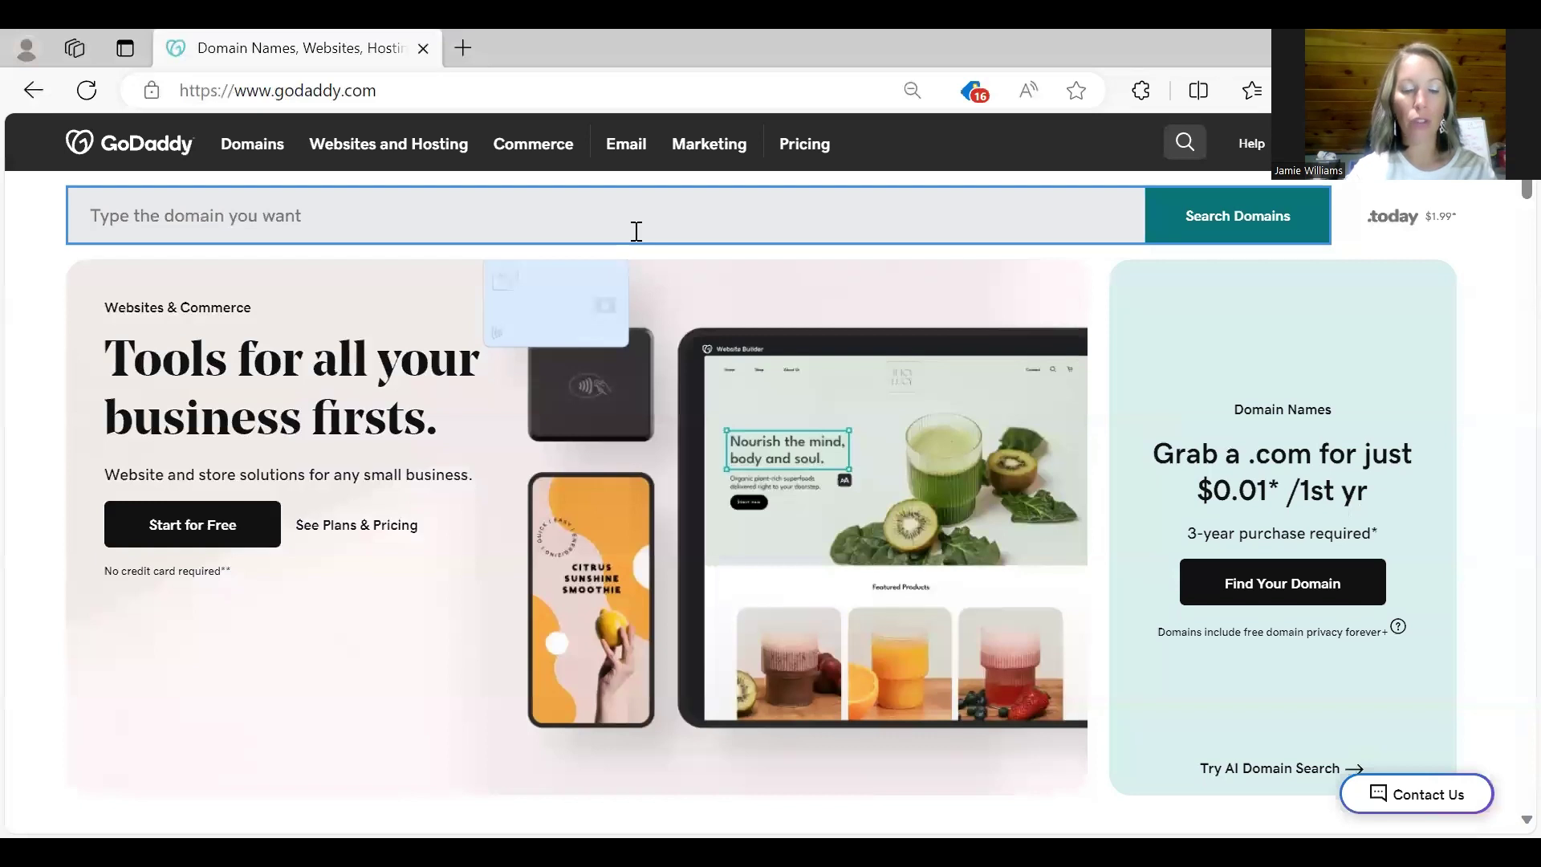
- Search the personalised wellness domain name and confirm its .com is available at $0.01 first year
type("wellnes")
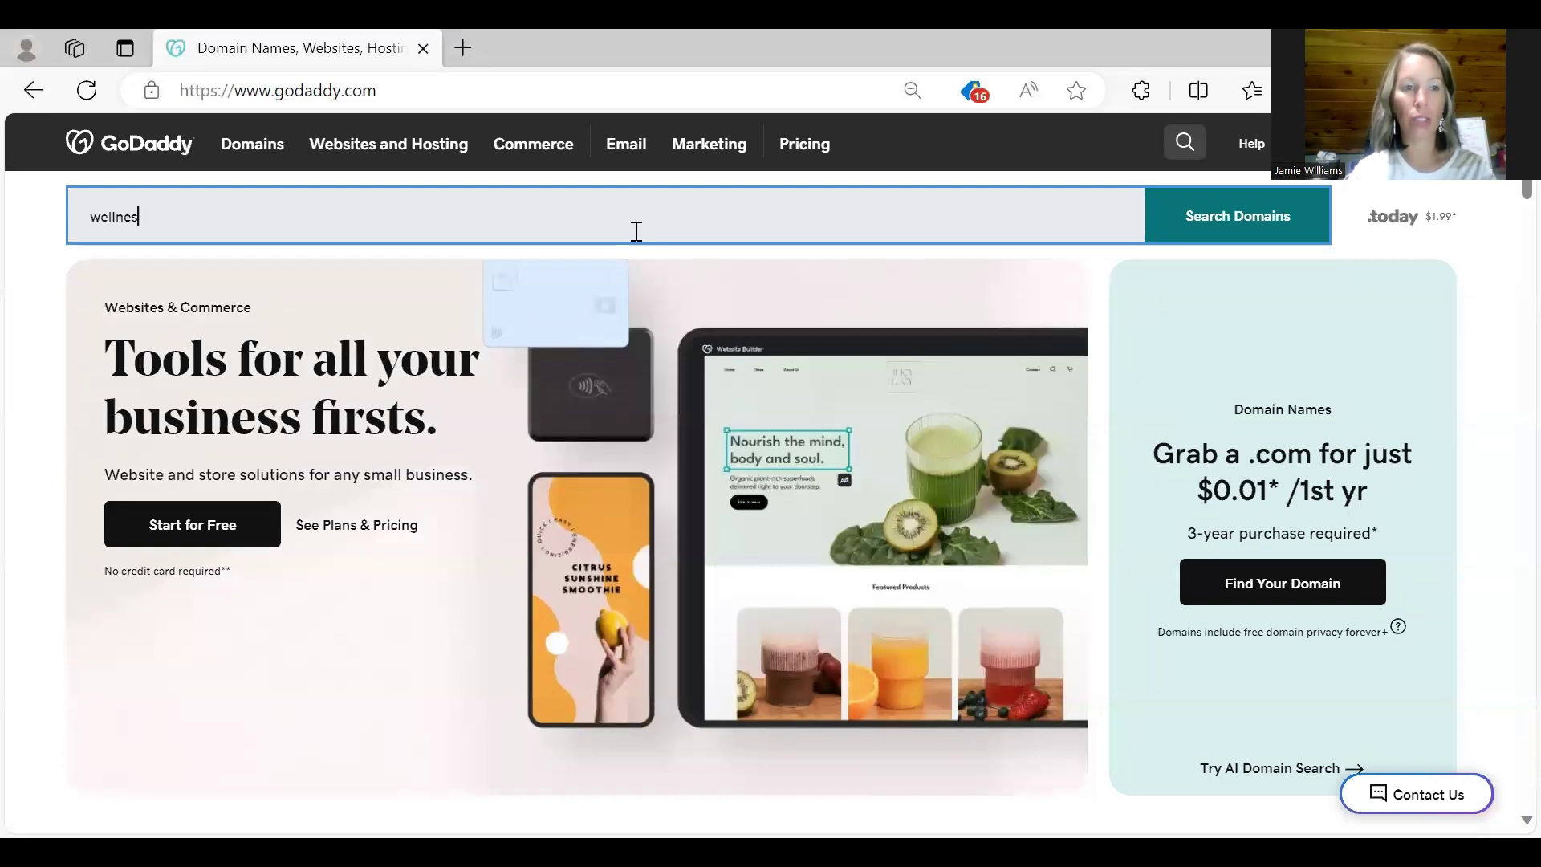
type("sw")
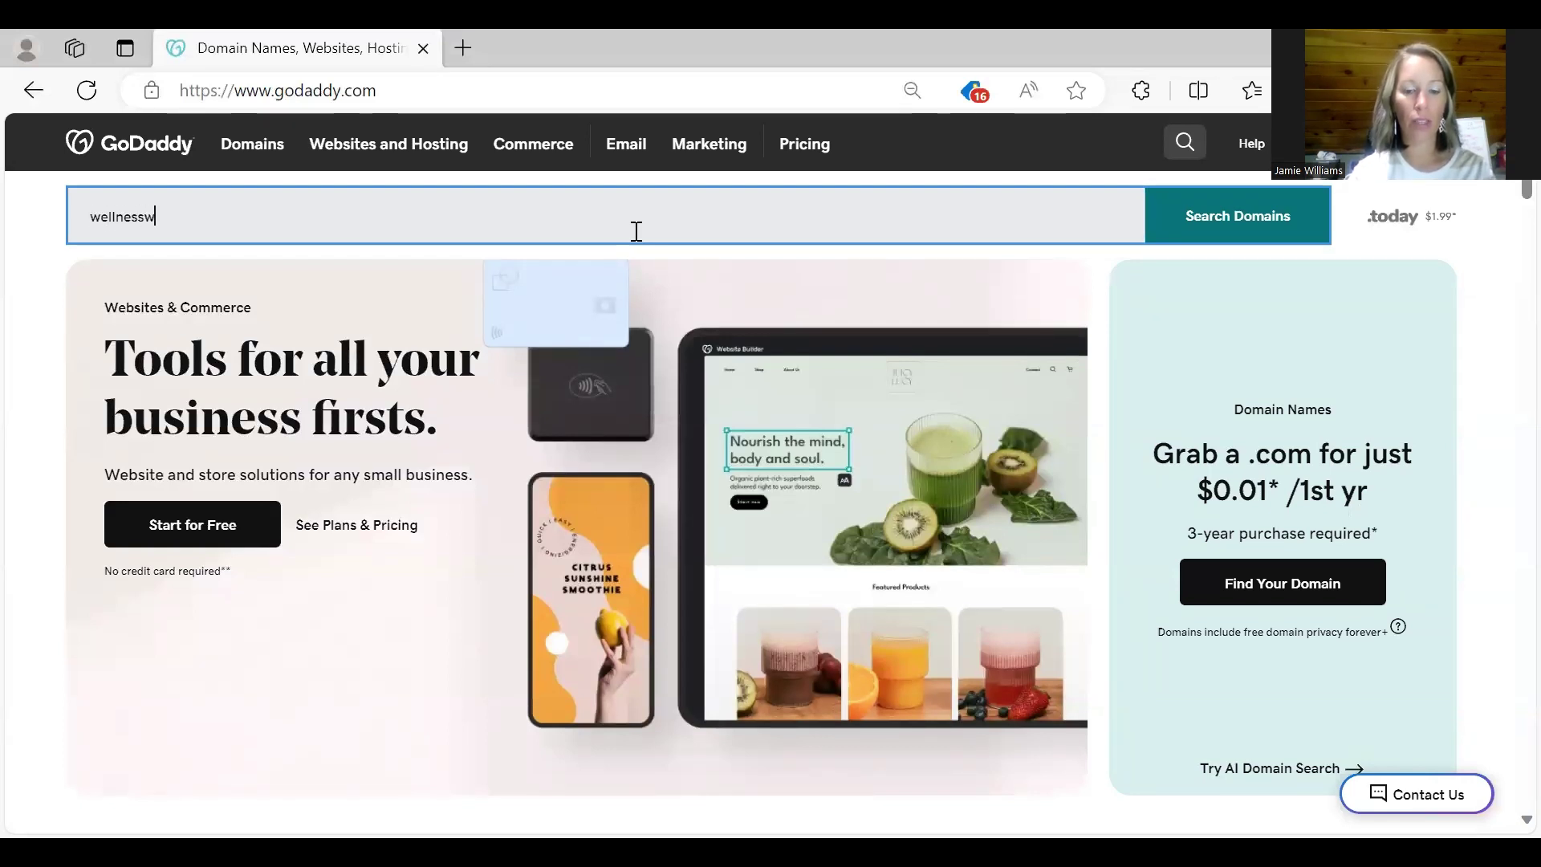
type("jame")
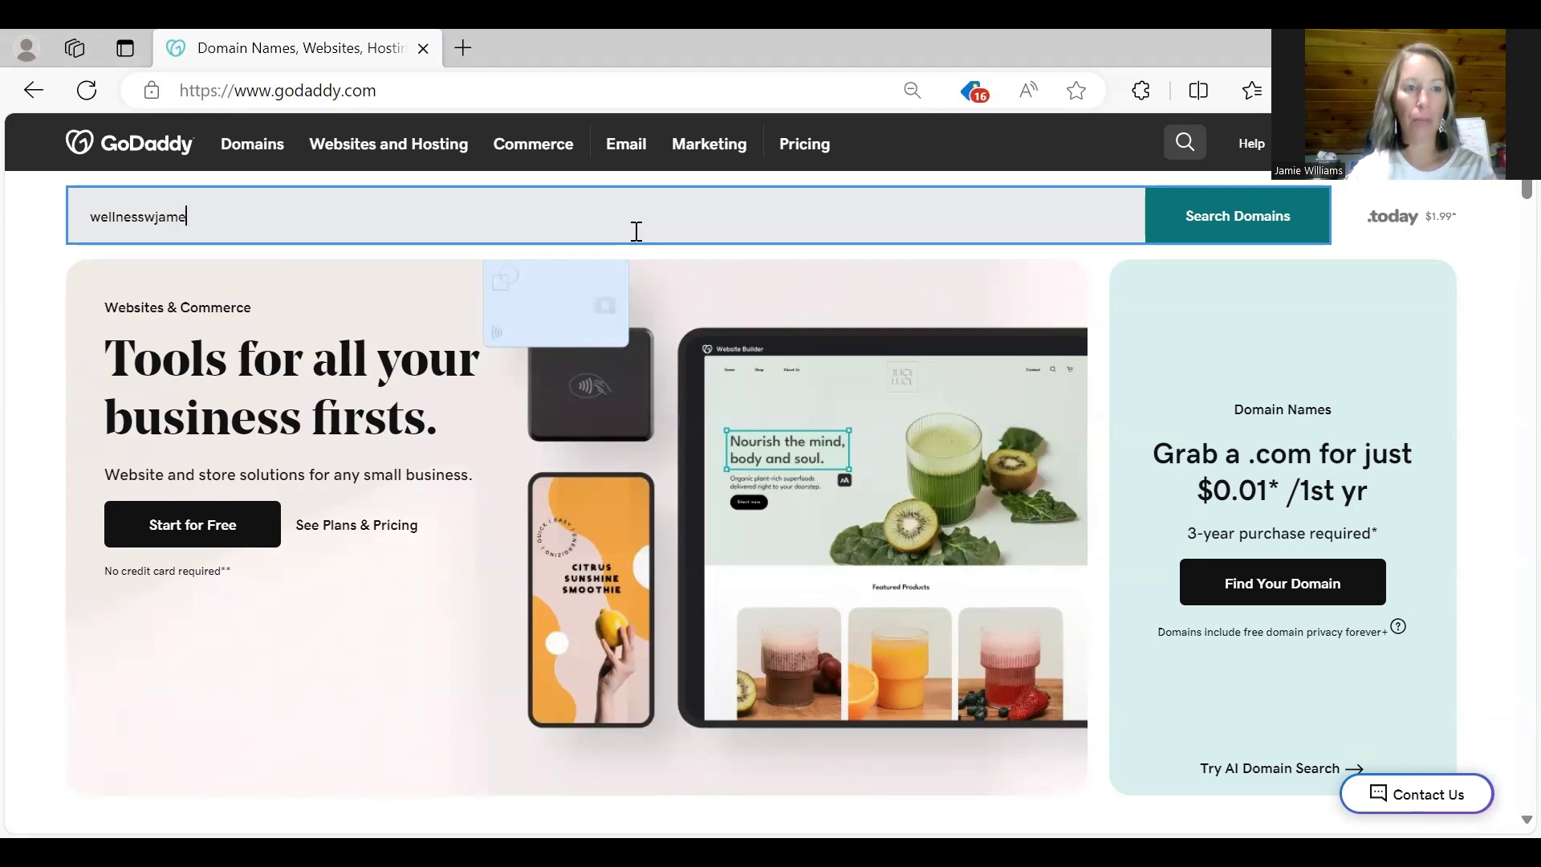
type("slee")
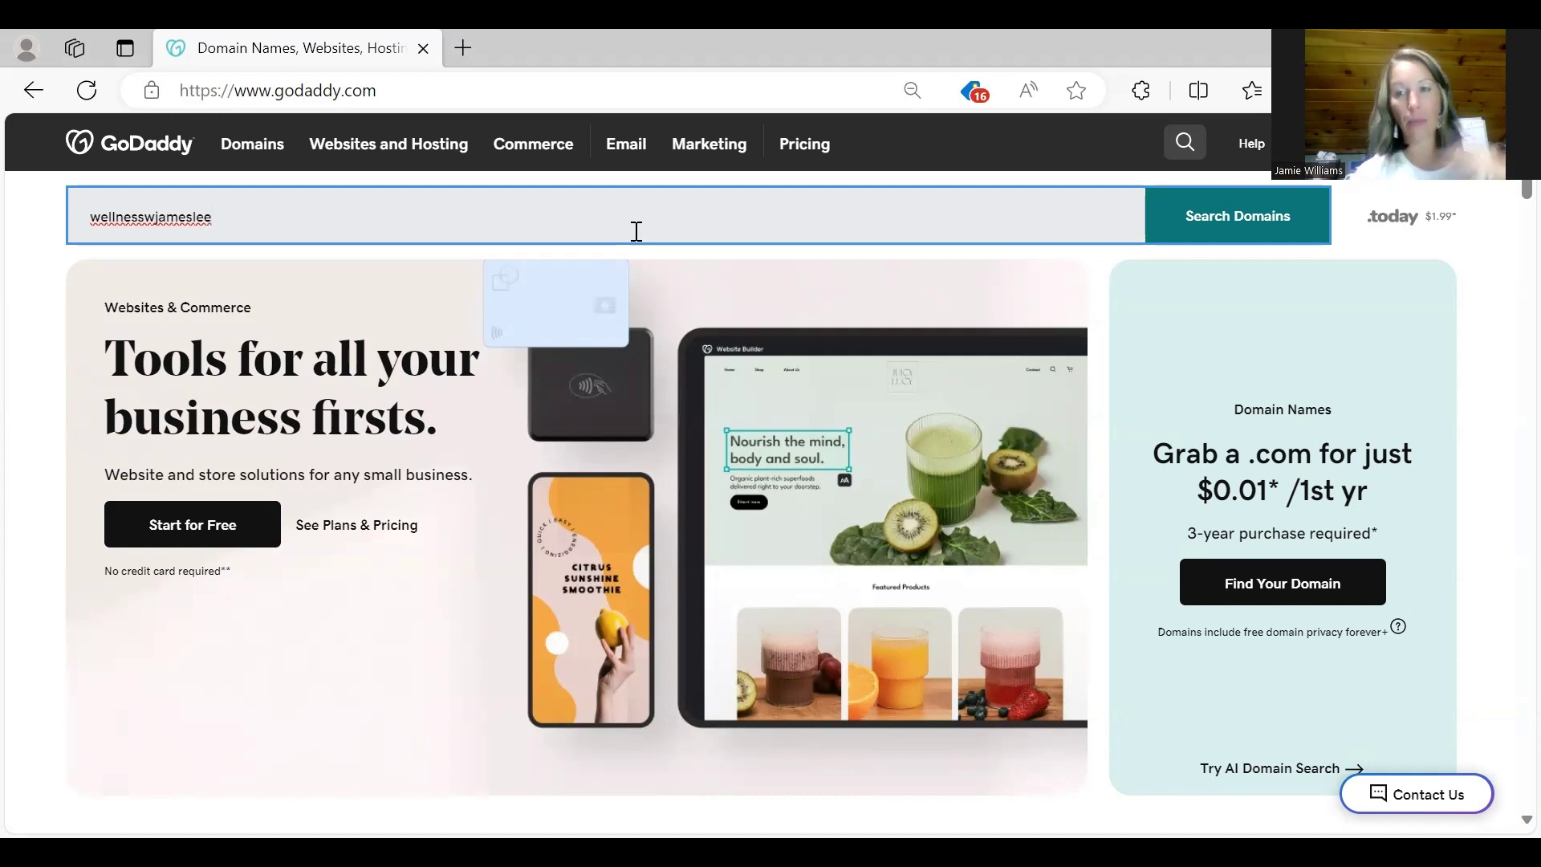
left_click(1207, 219)
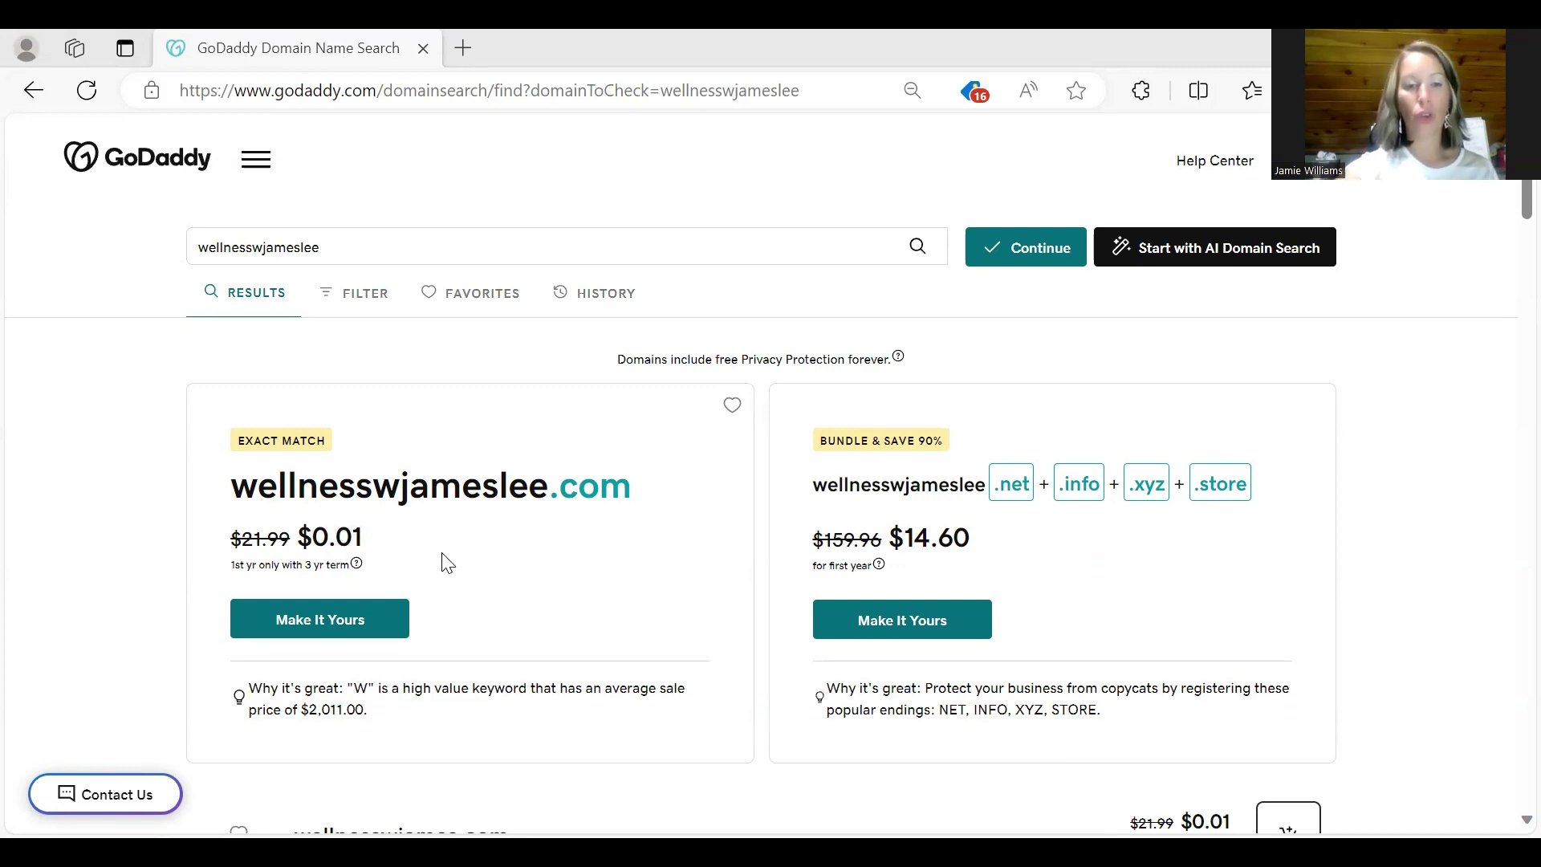
scroll(447, 561, "down", 2)
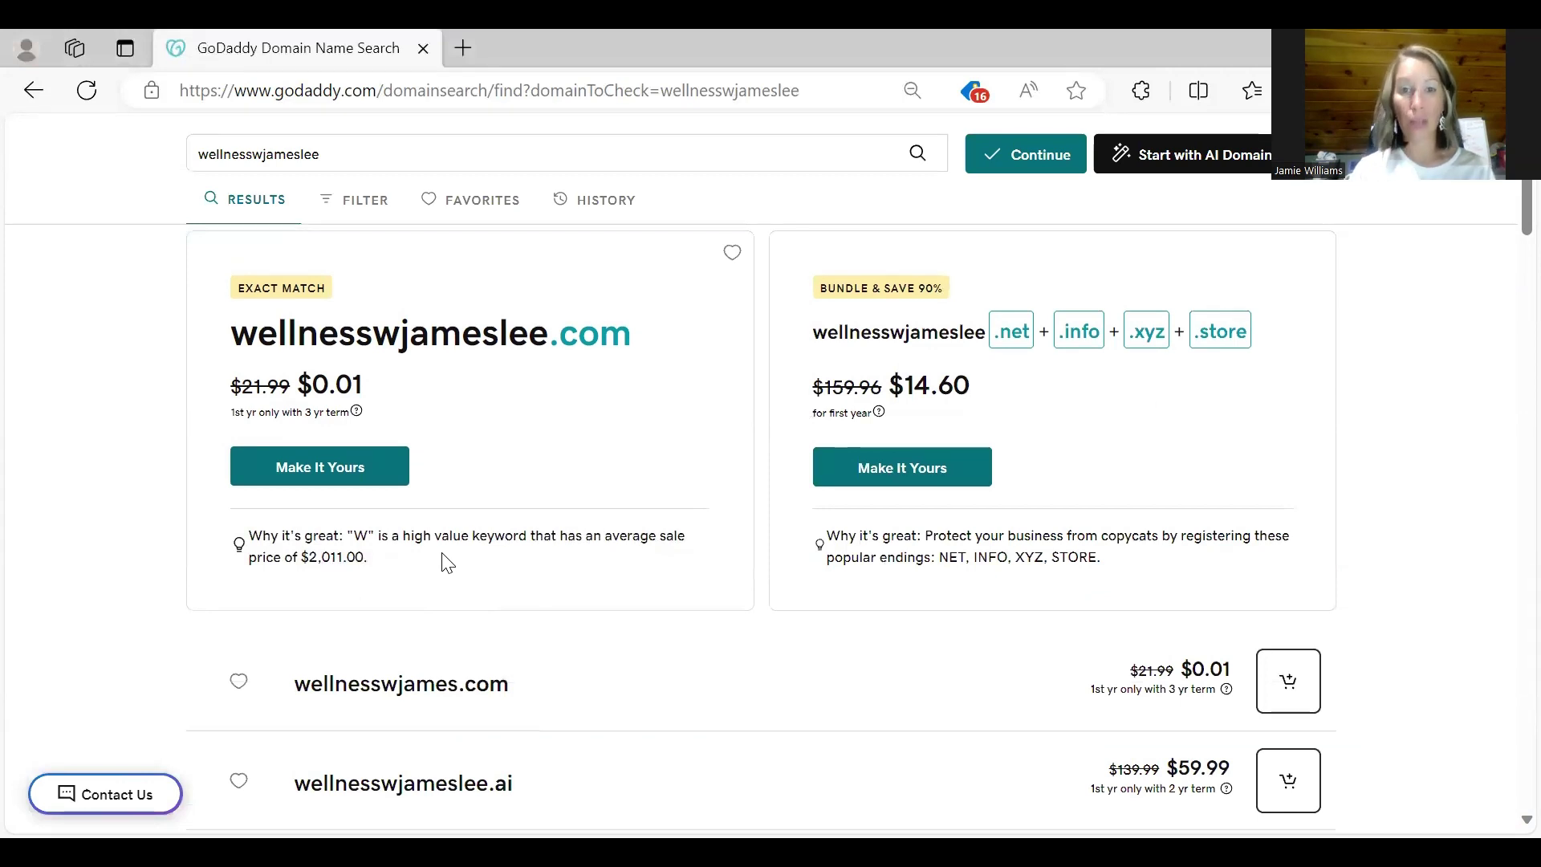
scroll(447, 562, "up", 2)
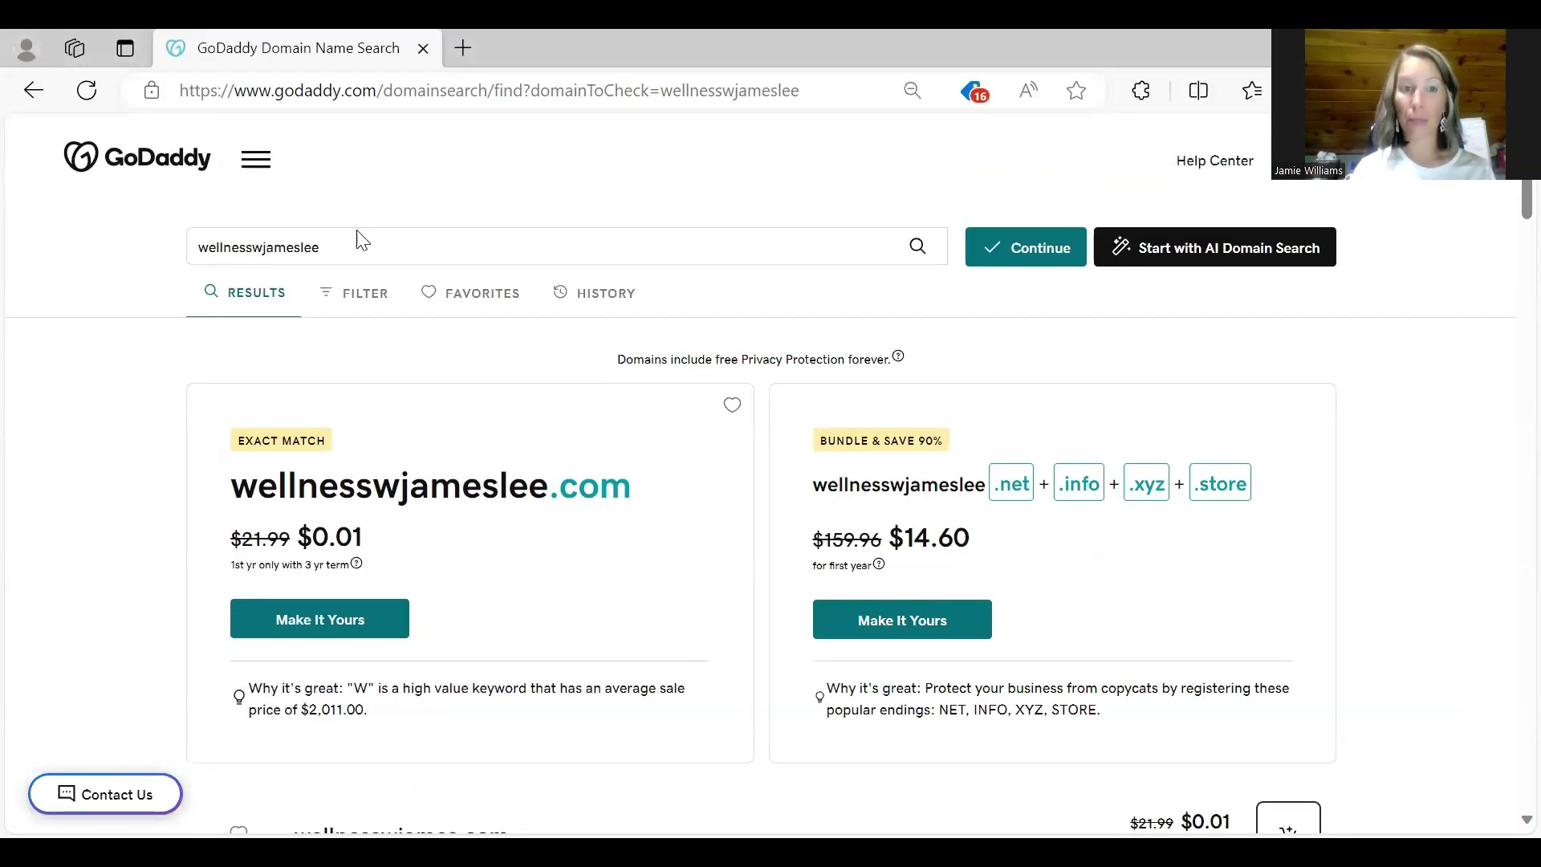
key("BackSpace")
key("BackSpace")
key("BackSpace")
key("BackSpace")
key("BackSpace")
key("BackSpace")
key("BackSpace")
key("BackSpace")
key("BackSpace")
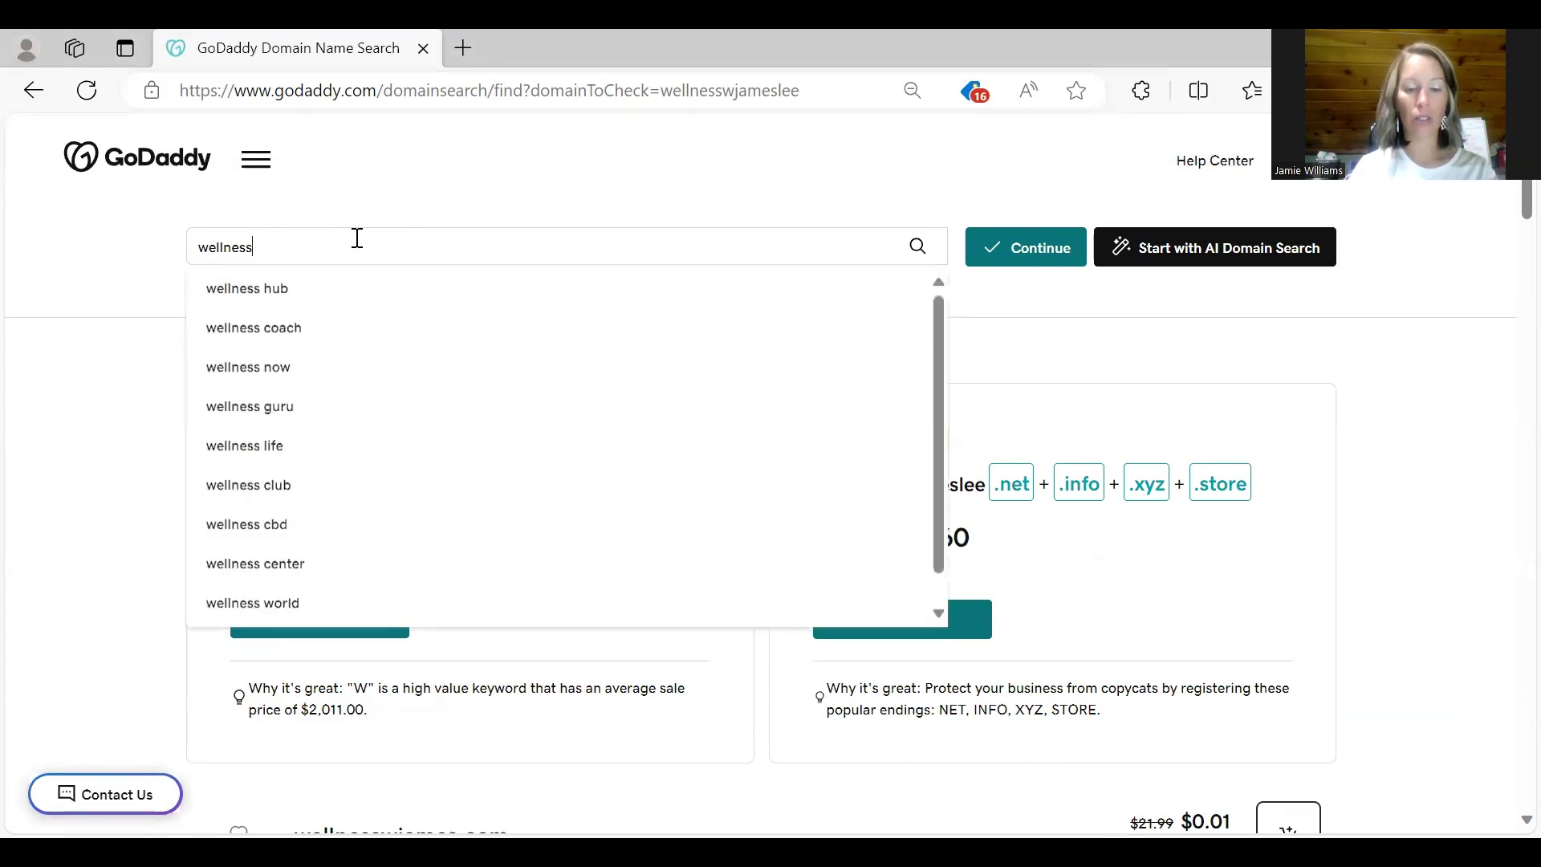
type("withme")
key("Return")
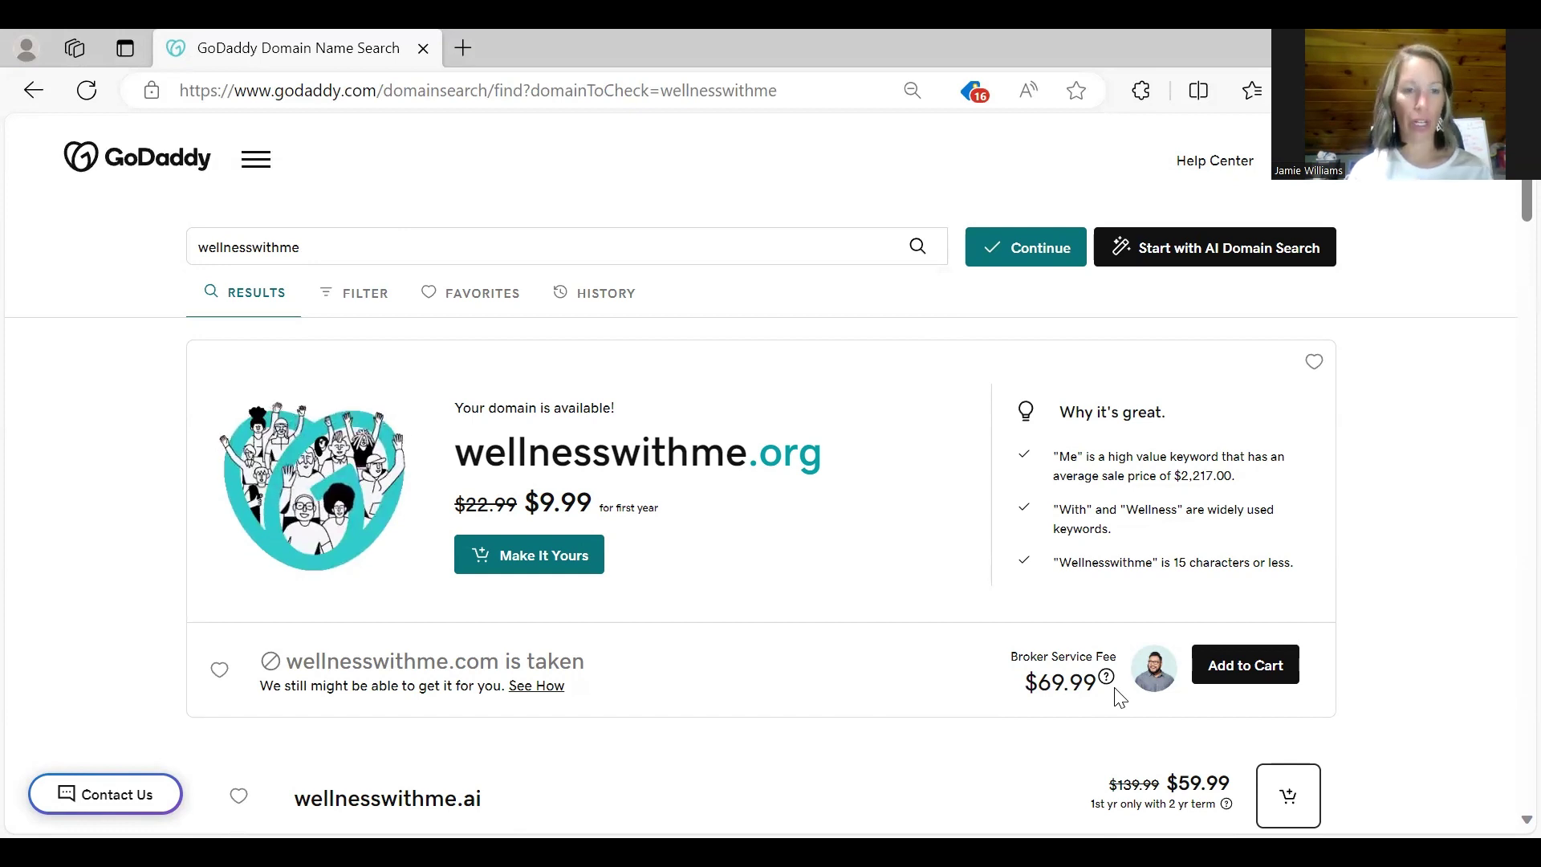
left_click(562, 253)
key("BackSpace")
key("BackSpace")
key("BackSpace")
key("BackSpace")
key("BackSpace")
key("BackSpace")
type("w")
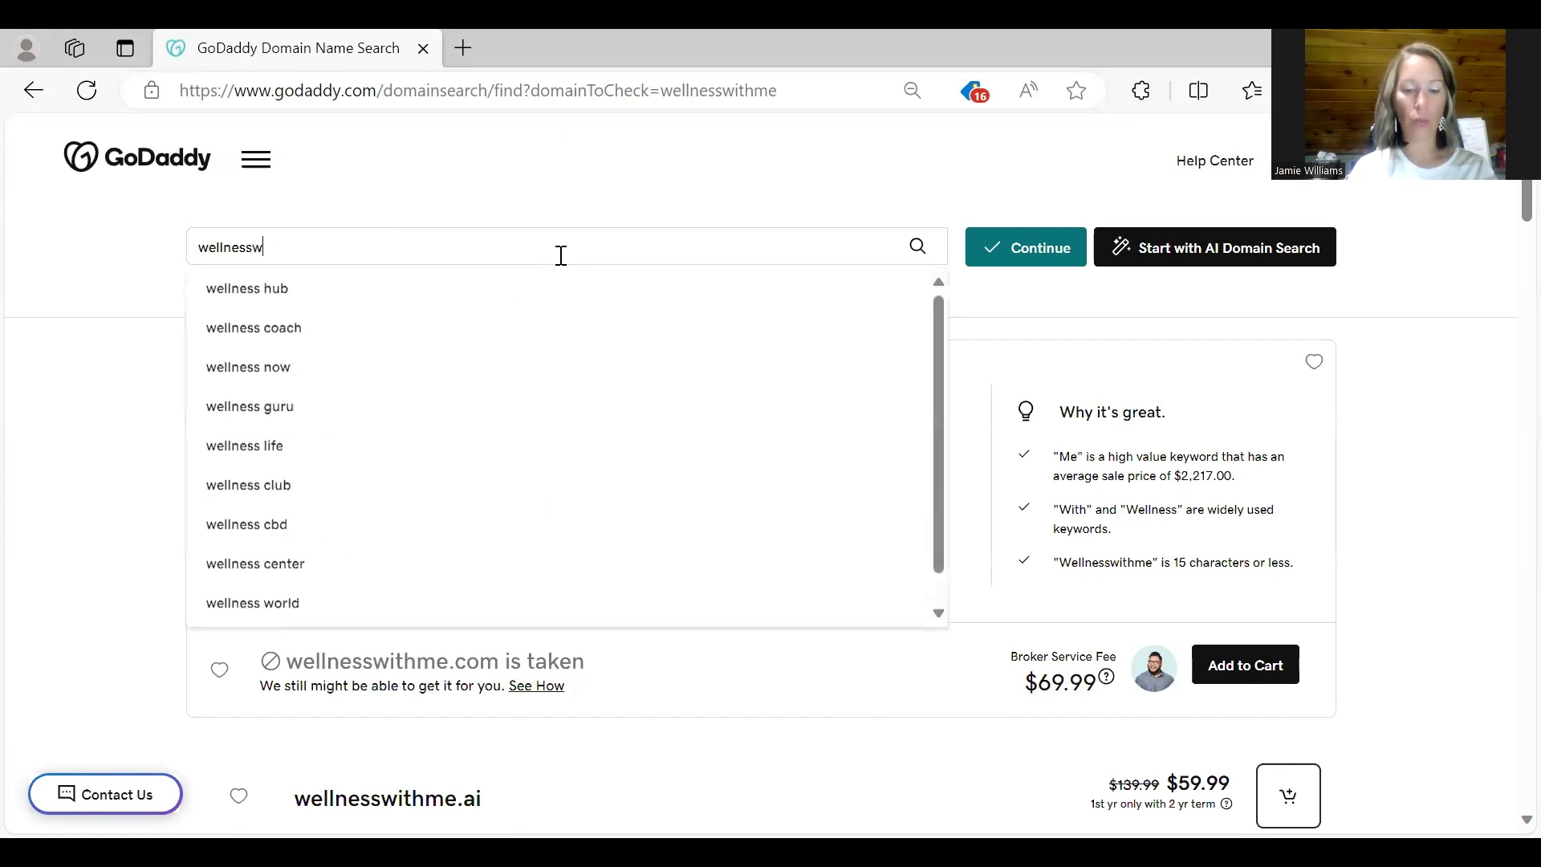
type("jameslee")
key("Return")
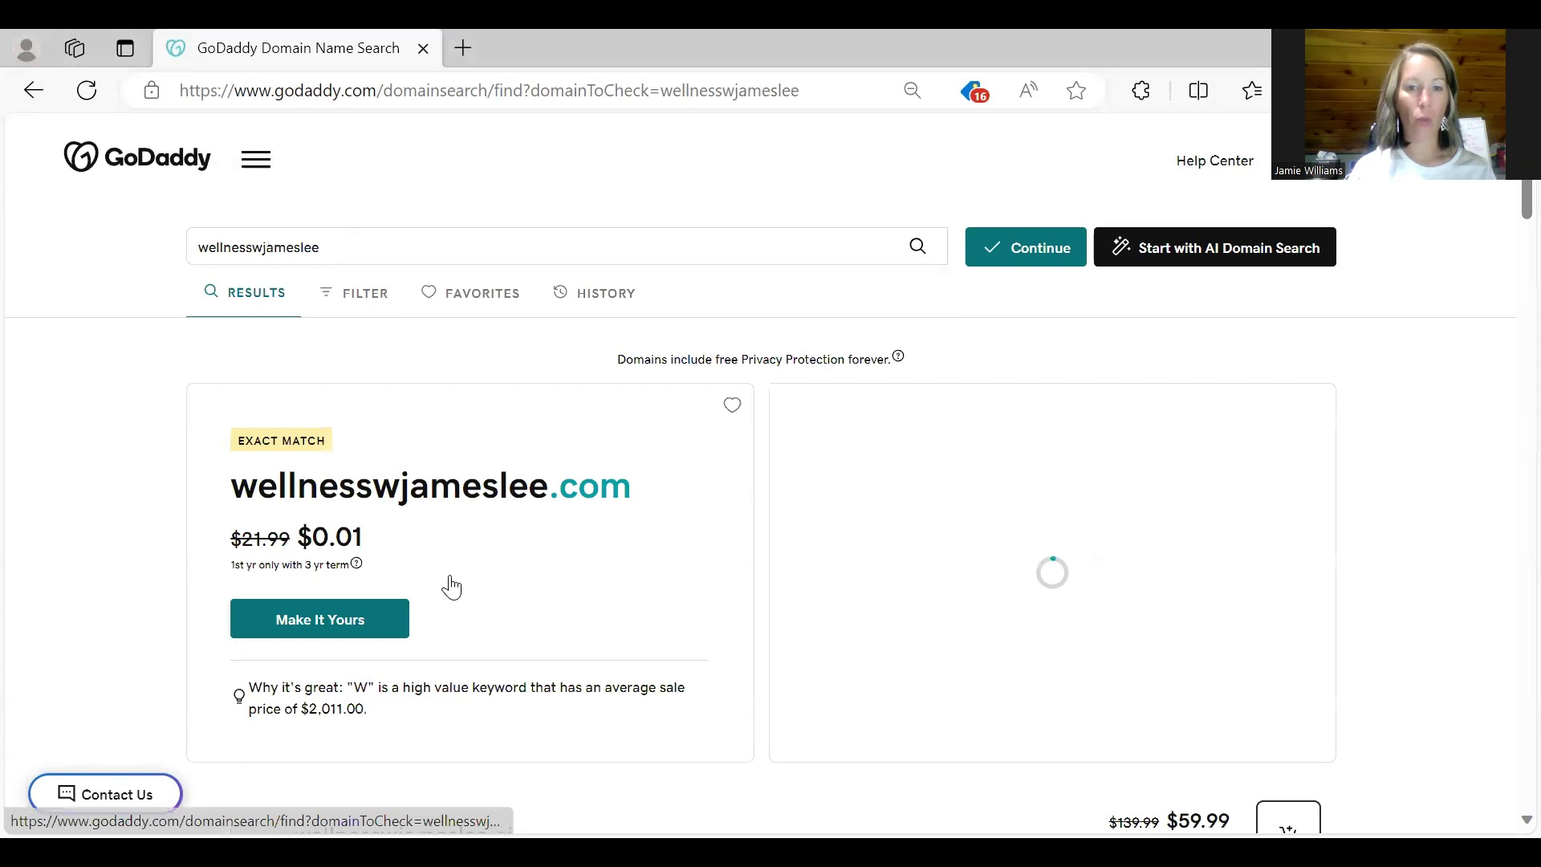
- Add the exact-match .com to the cart and view bundles like the $2.99/mo Starter Domain Bundle
left_click(356, 634)
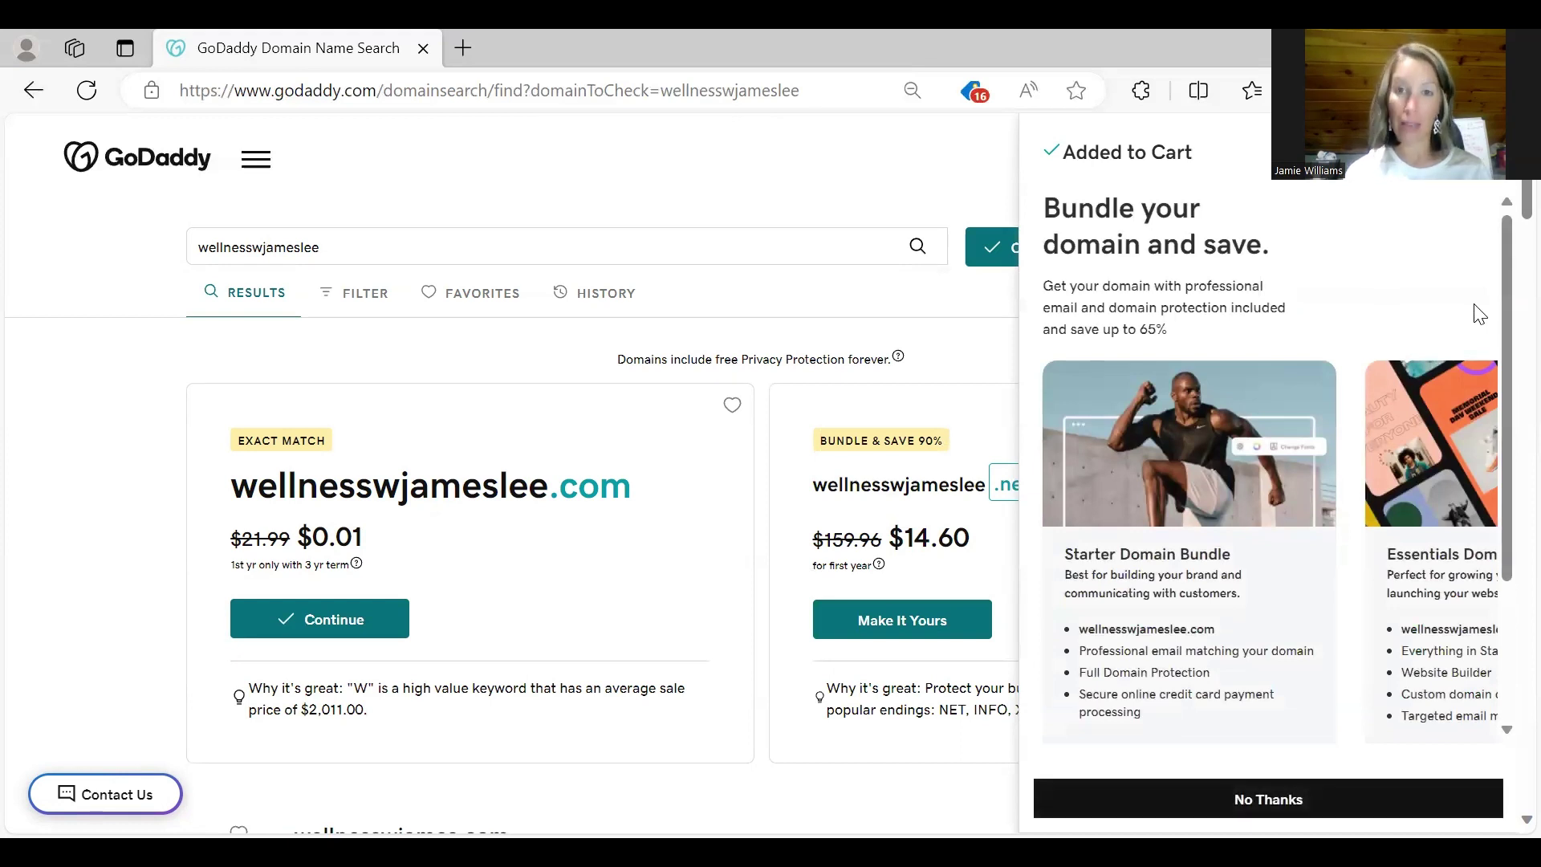
scroll(1475, 305, "down", 3)
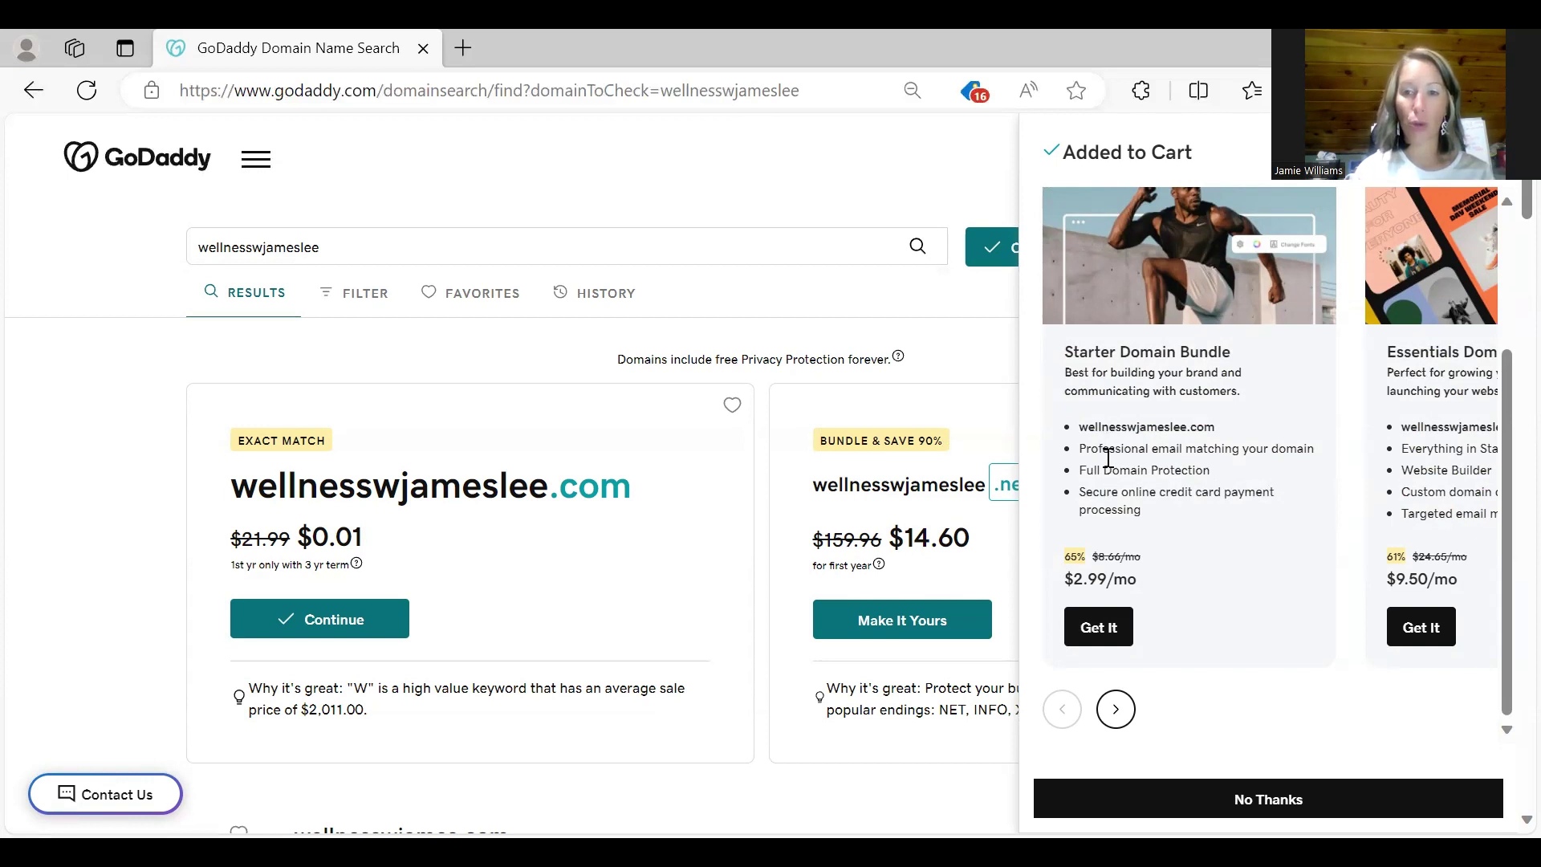
left_click(1094, 643)
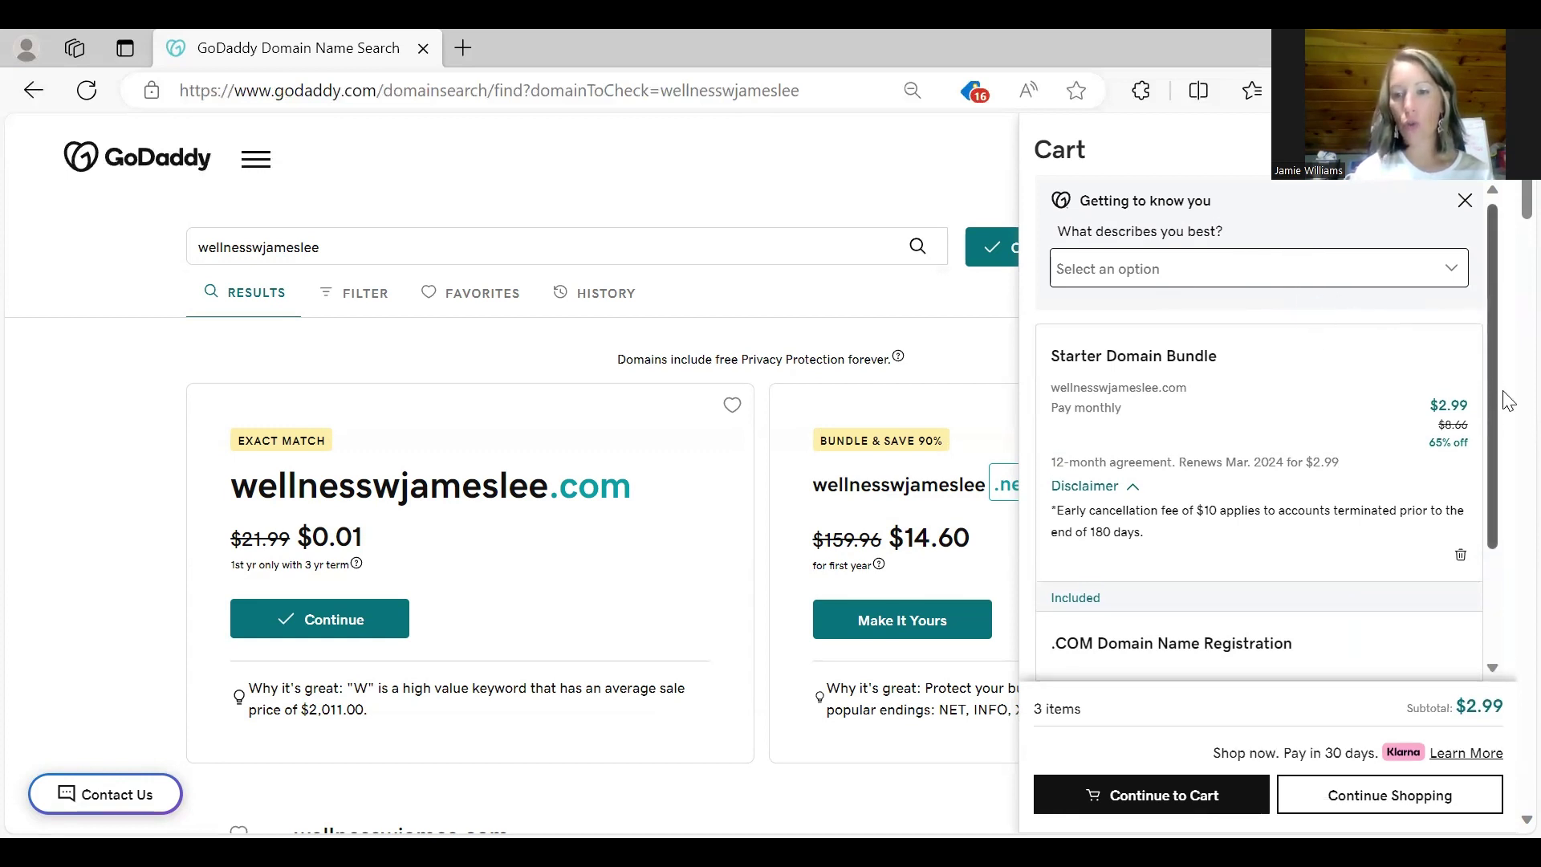
scroll(1507, 402, "down", 2)
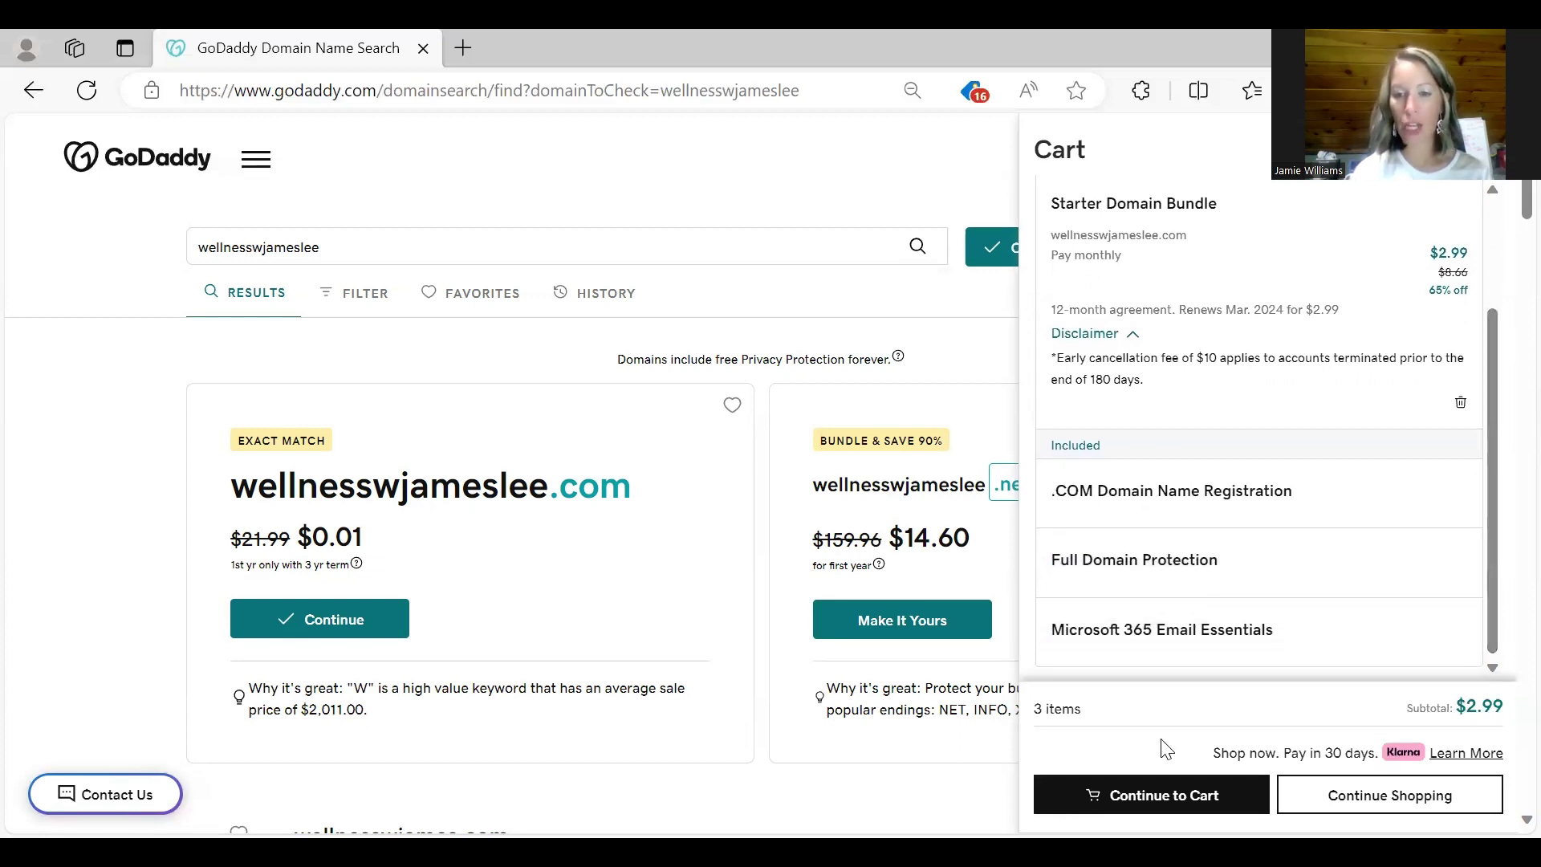
- Continue from the domain results and uncheck 'Start your website for free'
left_click(1148, 799)
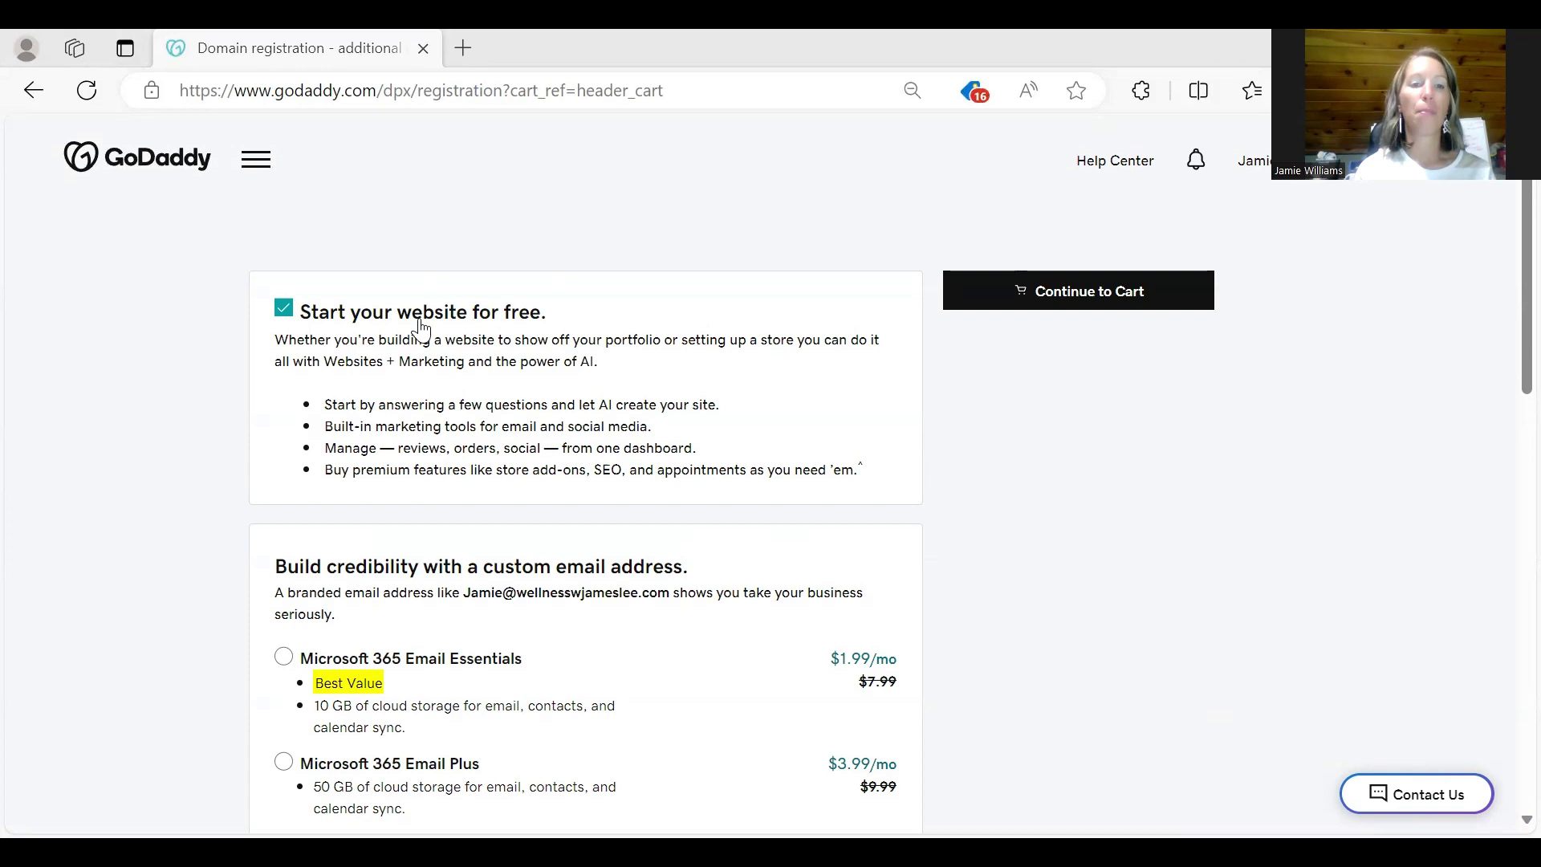
left_click(284, 309)
scroll(291, 315, "down", 3)
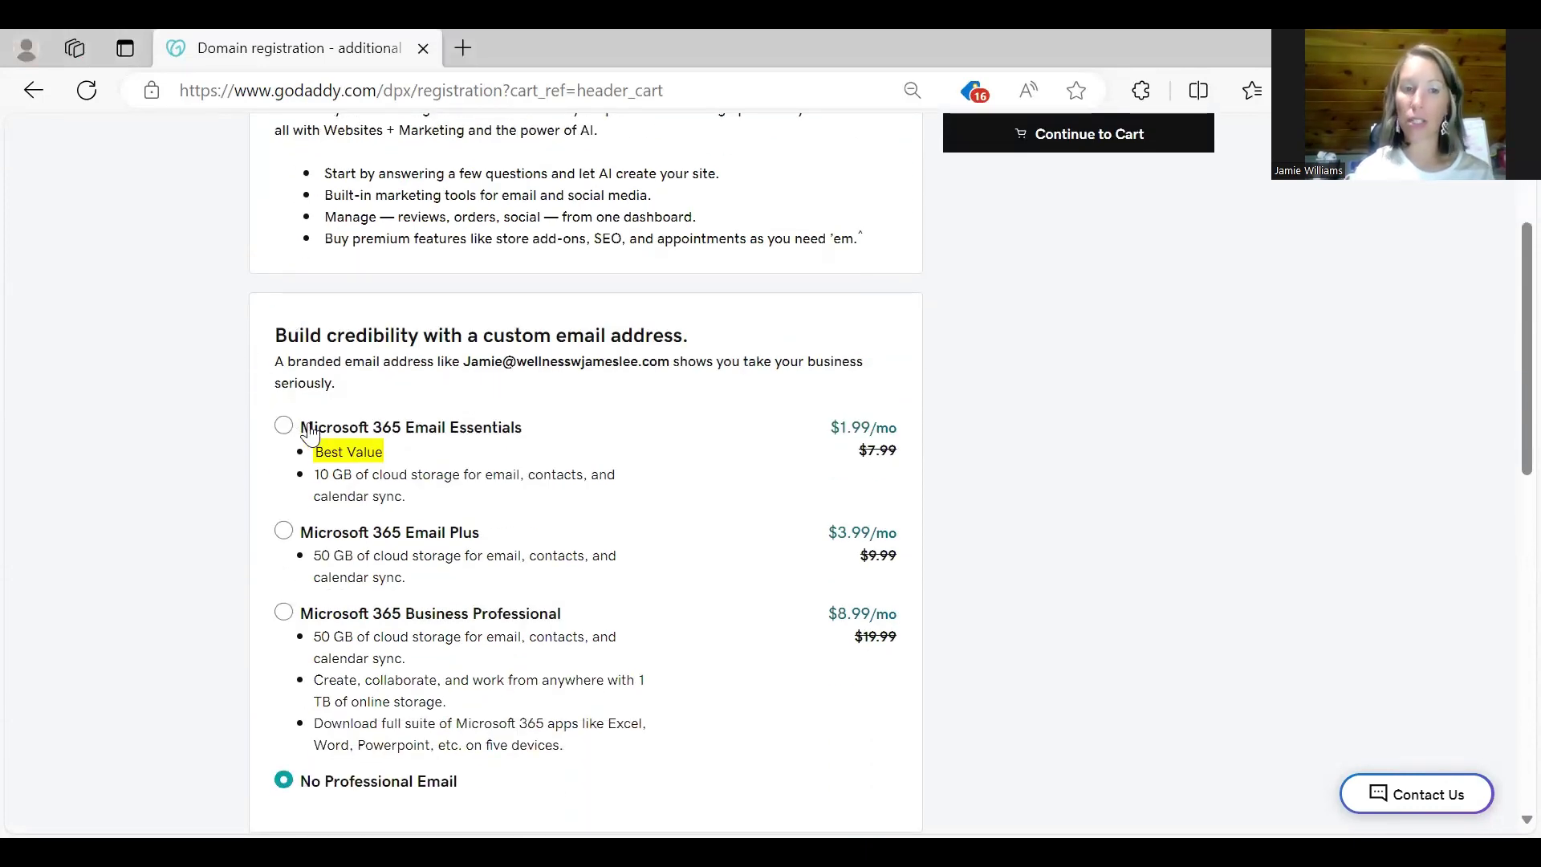
- Select Microsoft 365 Email Essentials and proceed to the cart showing a $26.87 subtotal
left_click(285, 427)
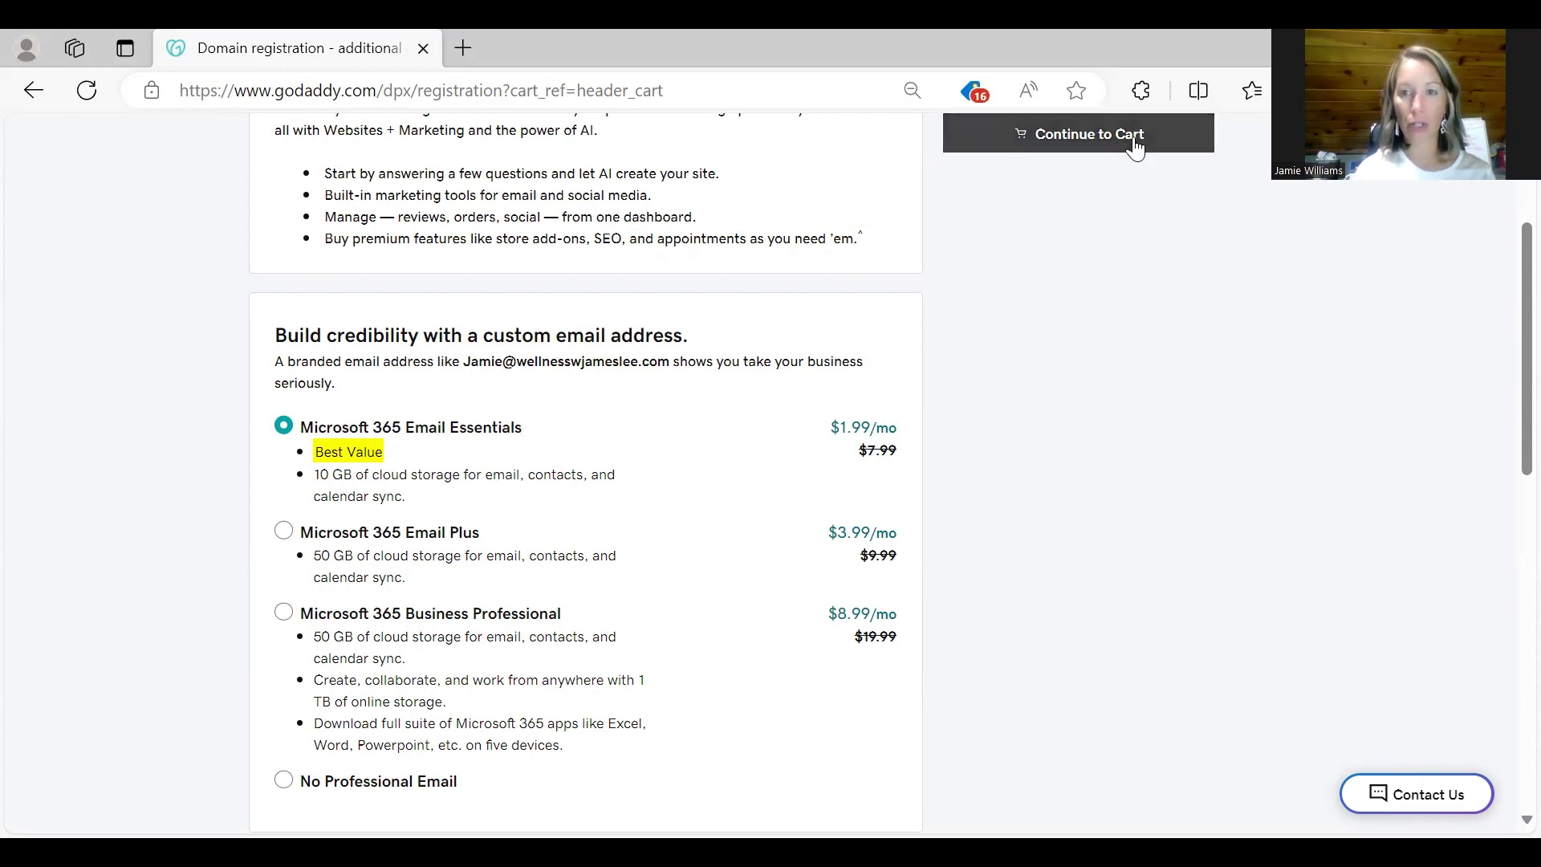
scroll(1135, 147, "up", 3)
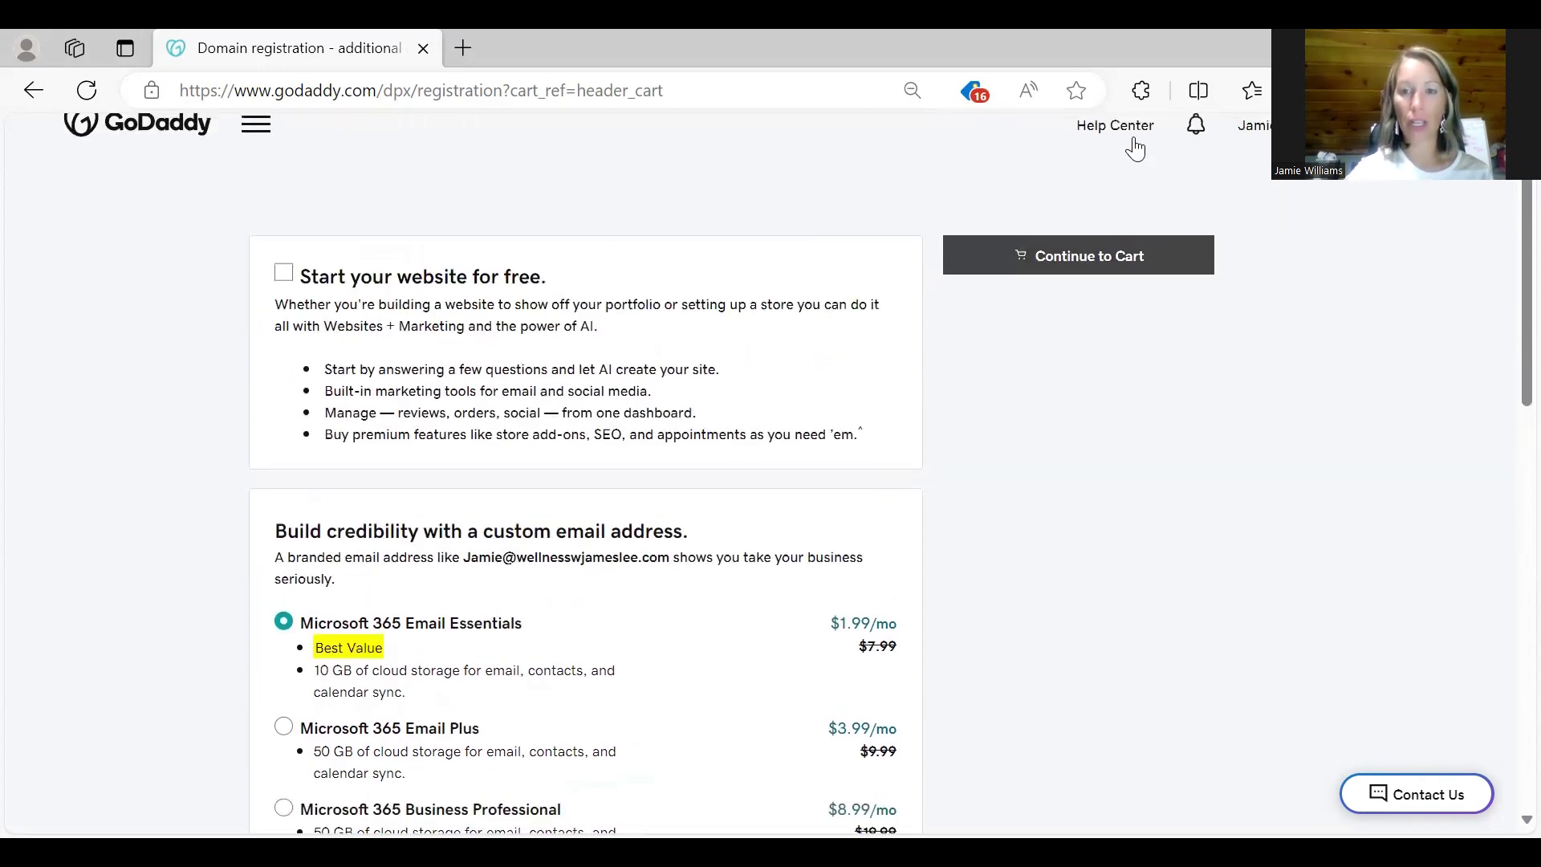
left_click(1087, 277)
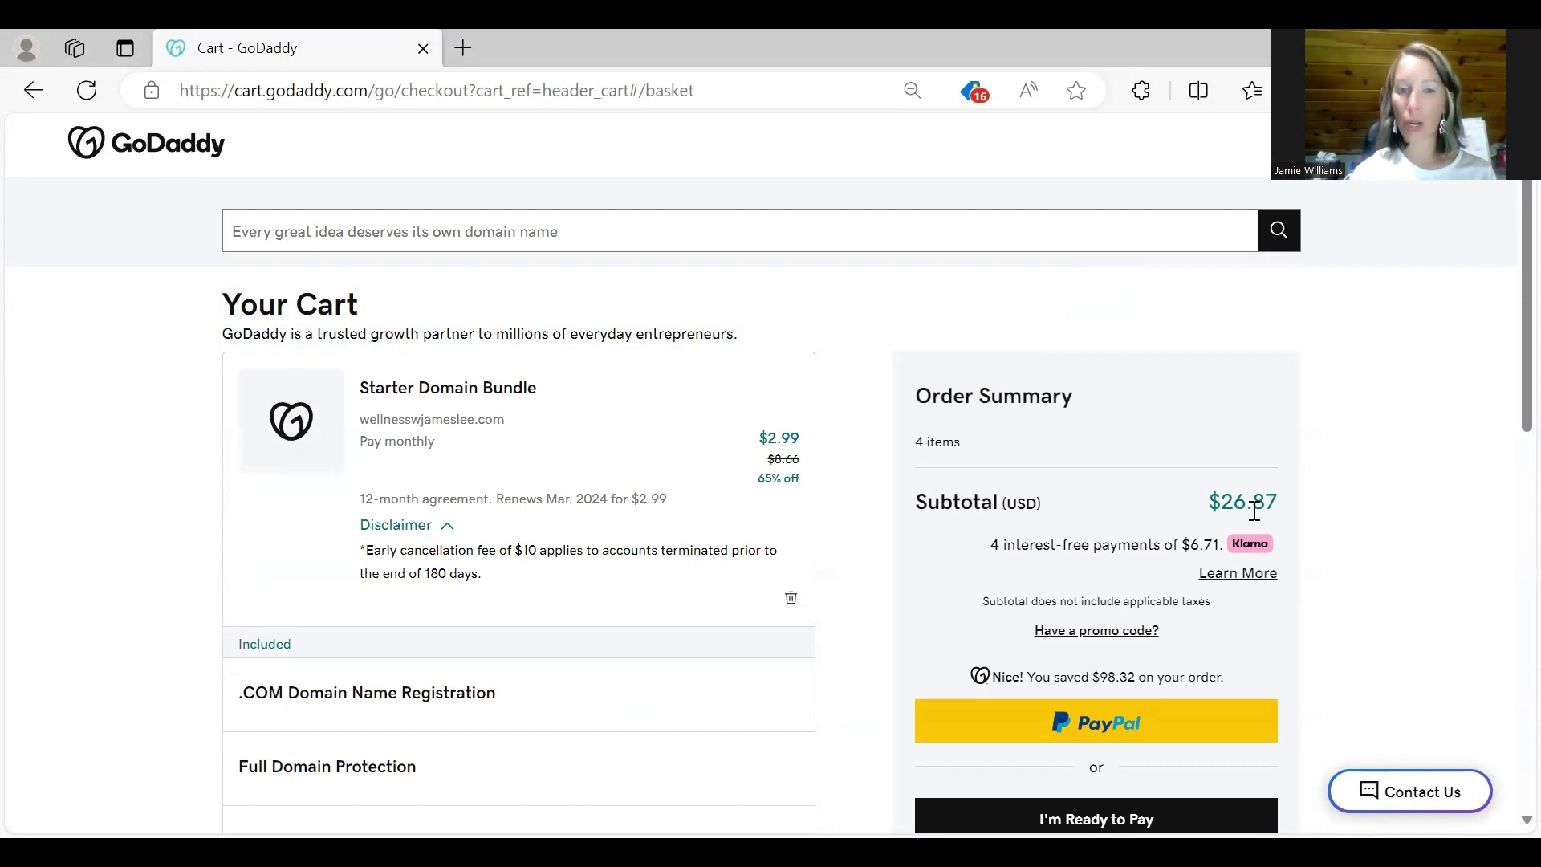
- Switch the Microsoft 365 Email Essentials term to 24 Months to compare its price
scroll(1255, 511, "down", 1)
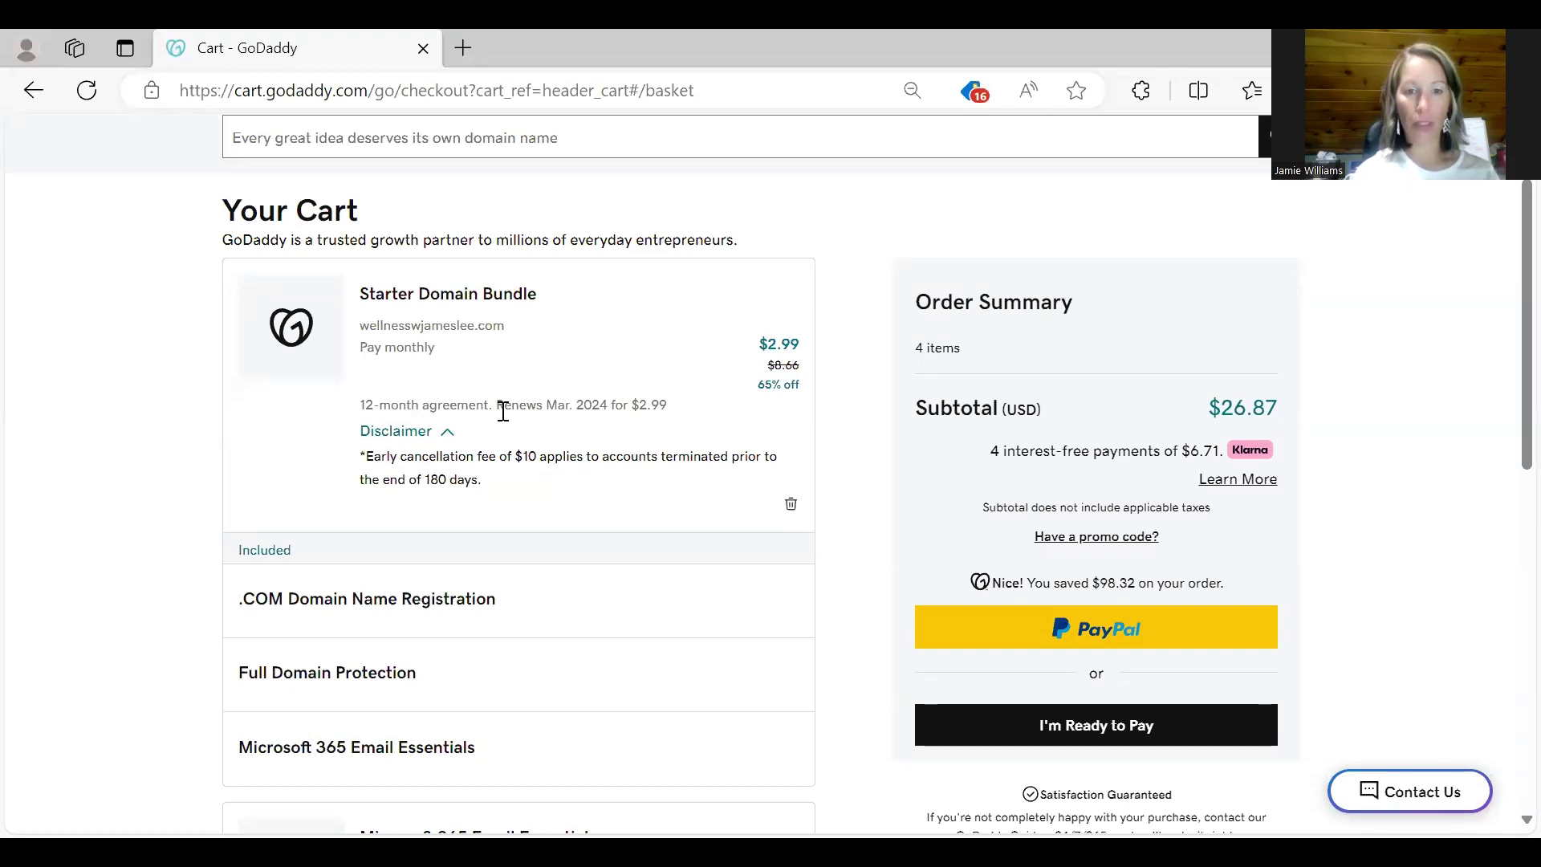
scroll(504, 411, "down", 2)
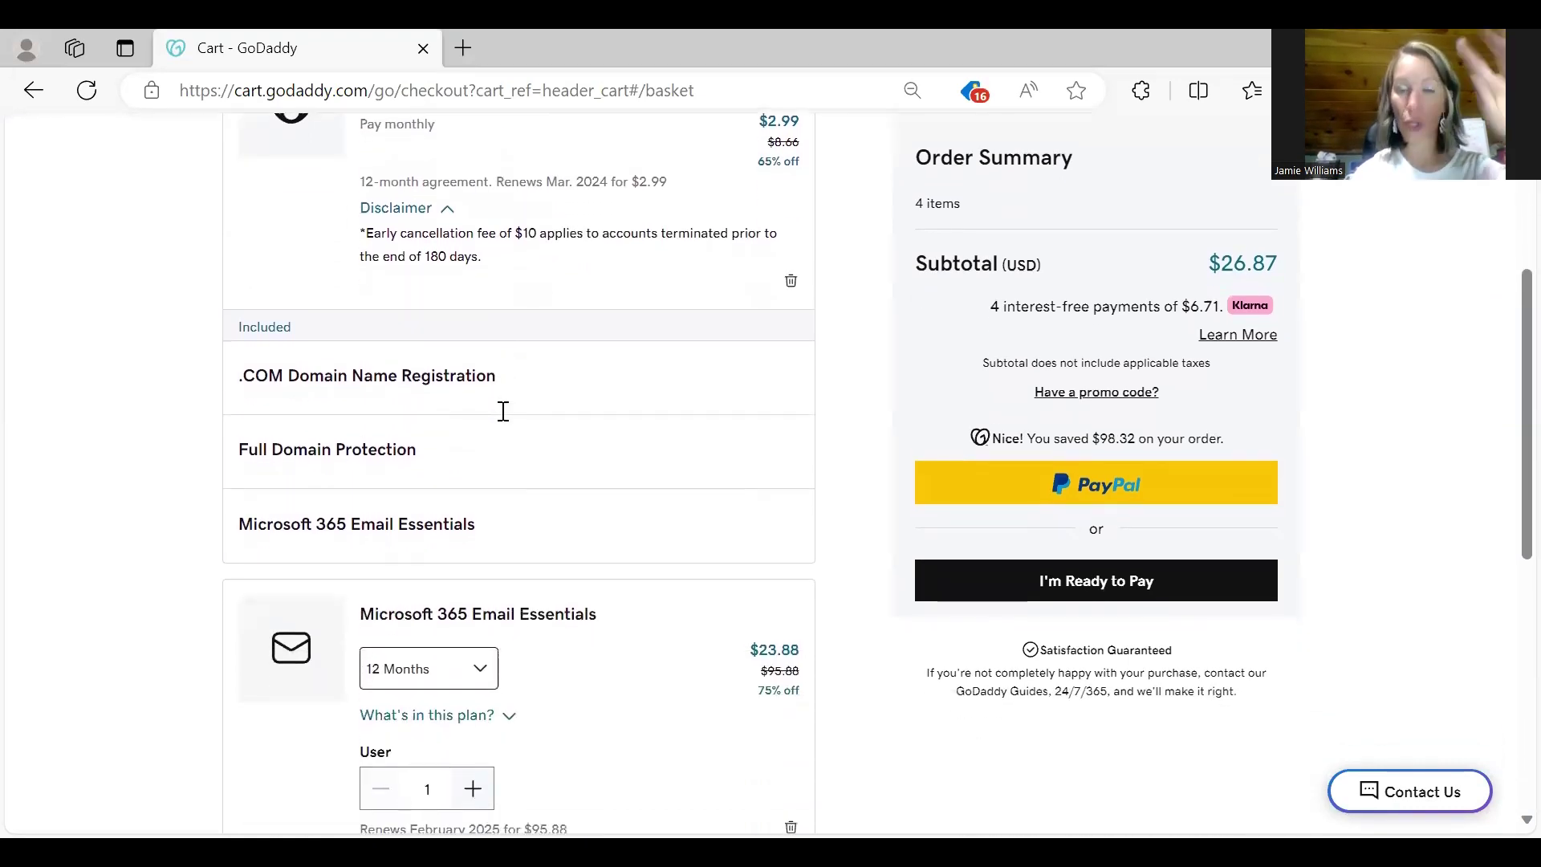
scroll(503, 411, "down", 2)
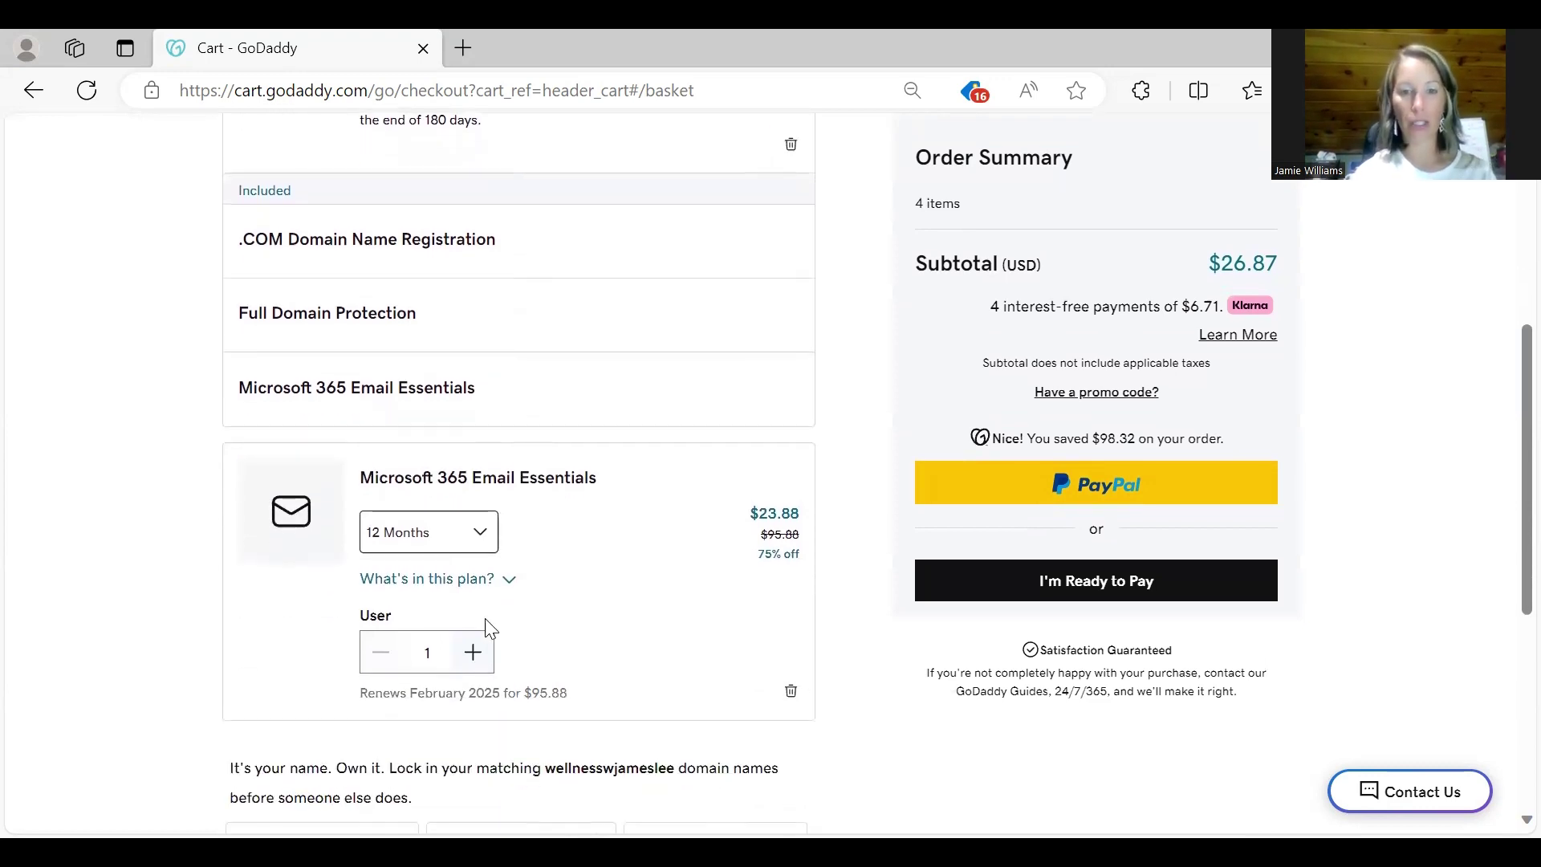
left_click(480, 537)
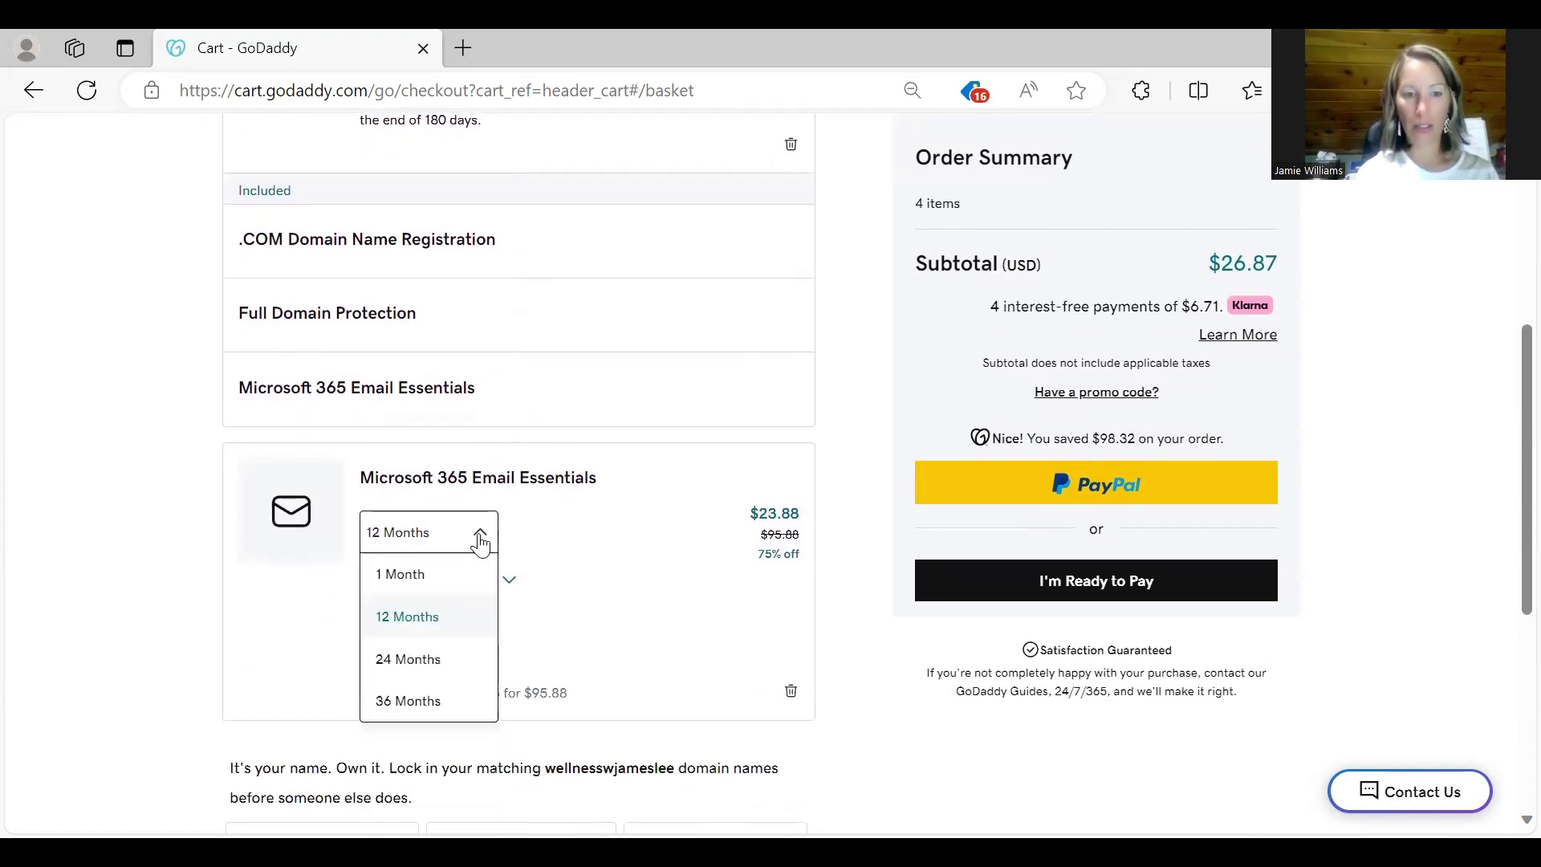
left_click(437, 667)
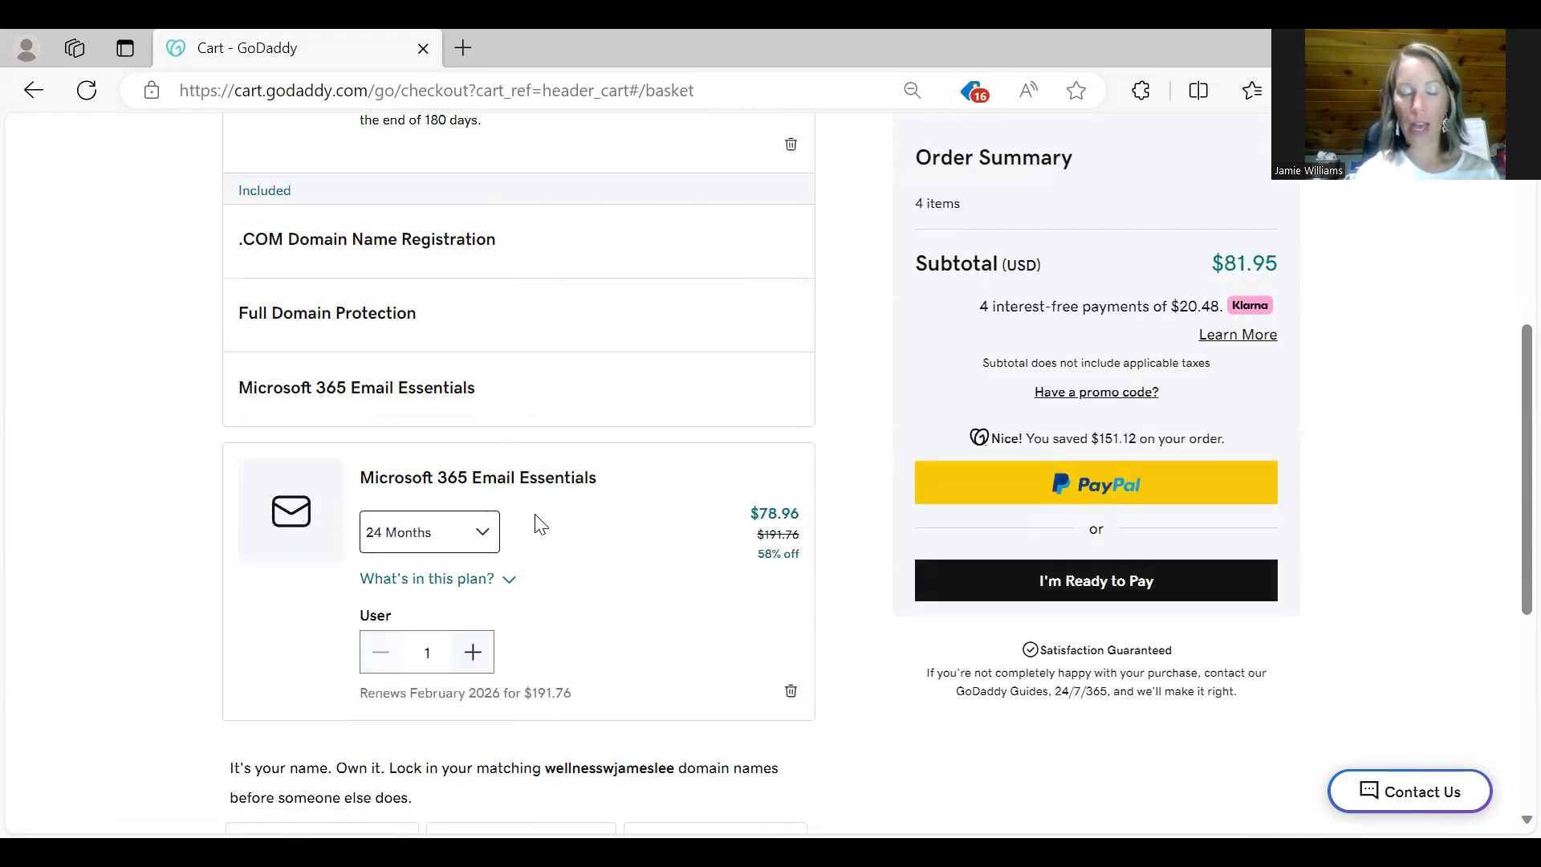
- Set the email term back to 12 Months at $23.88, keeping the $26.87 subtotal
left_click(495, 535)
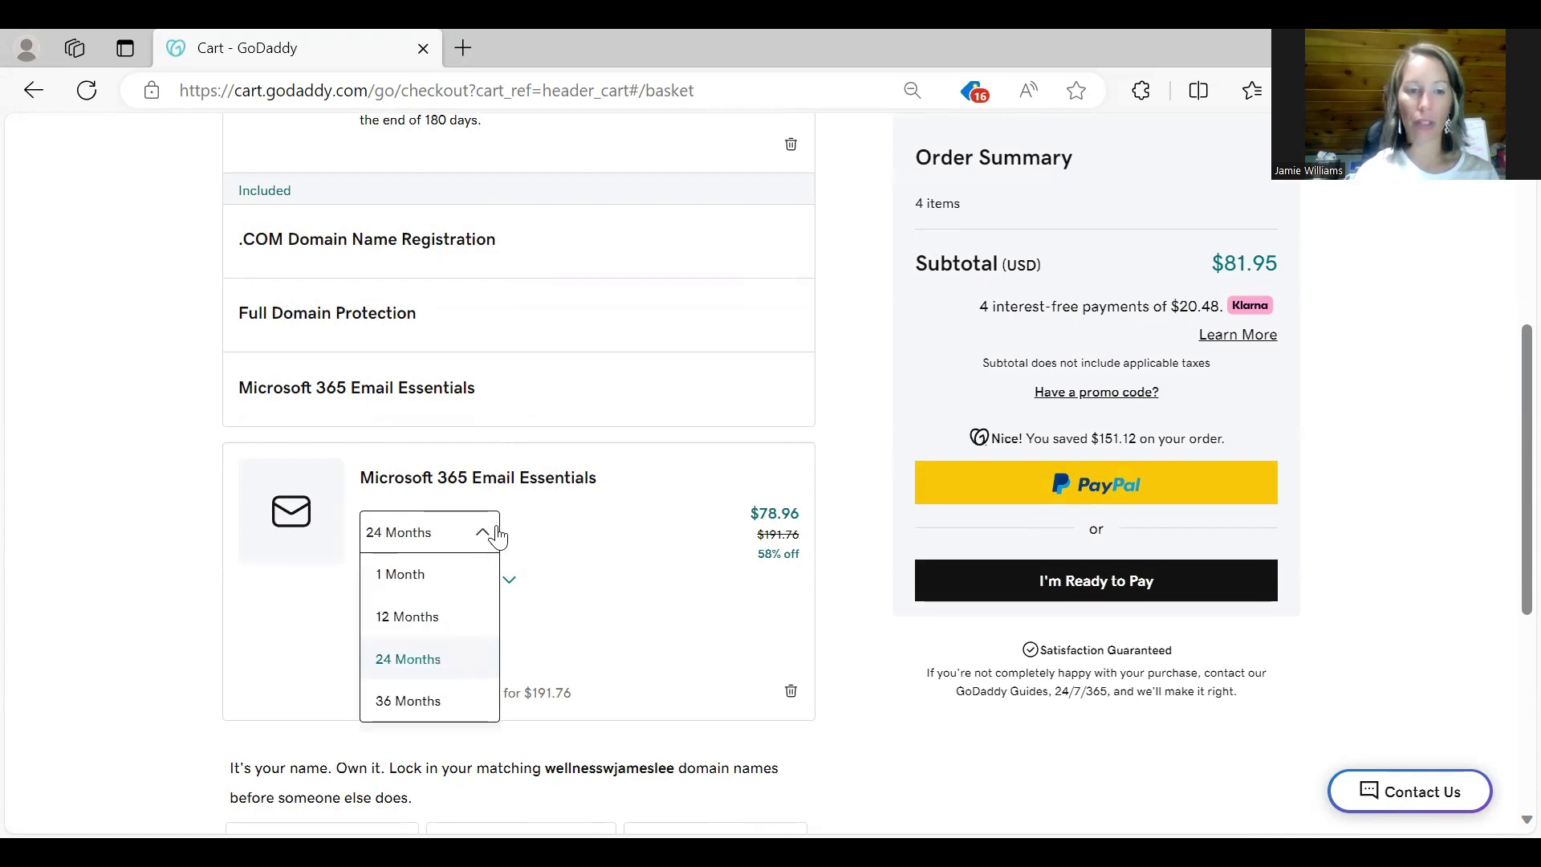
left_click(436, 625)
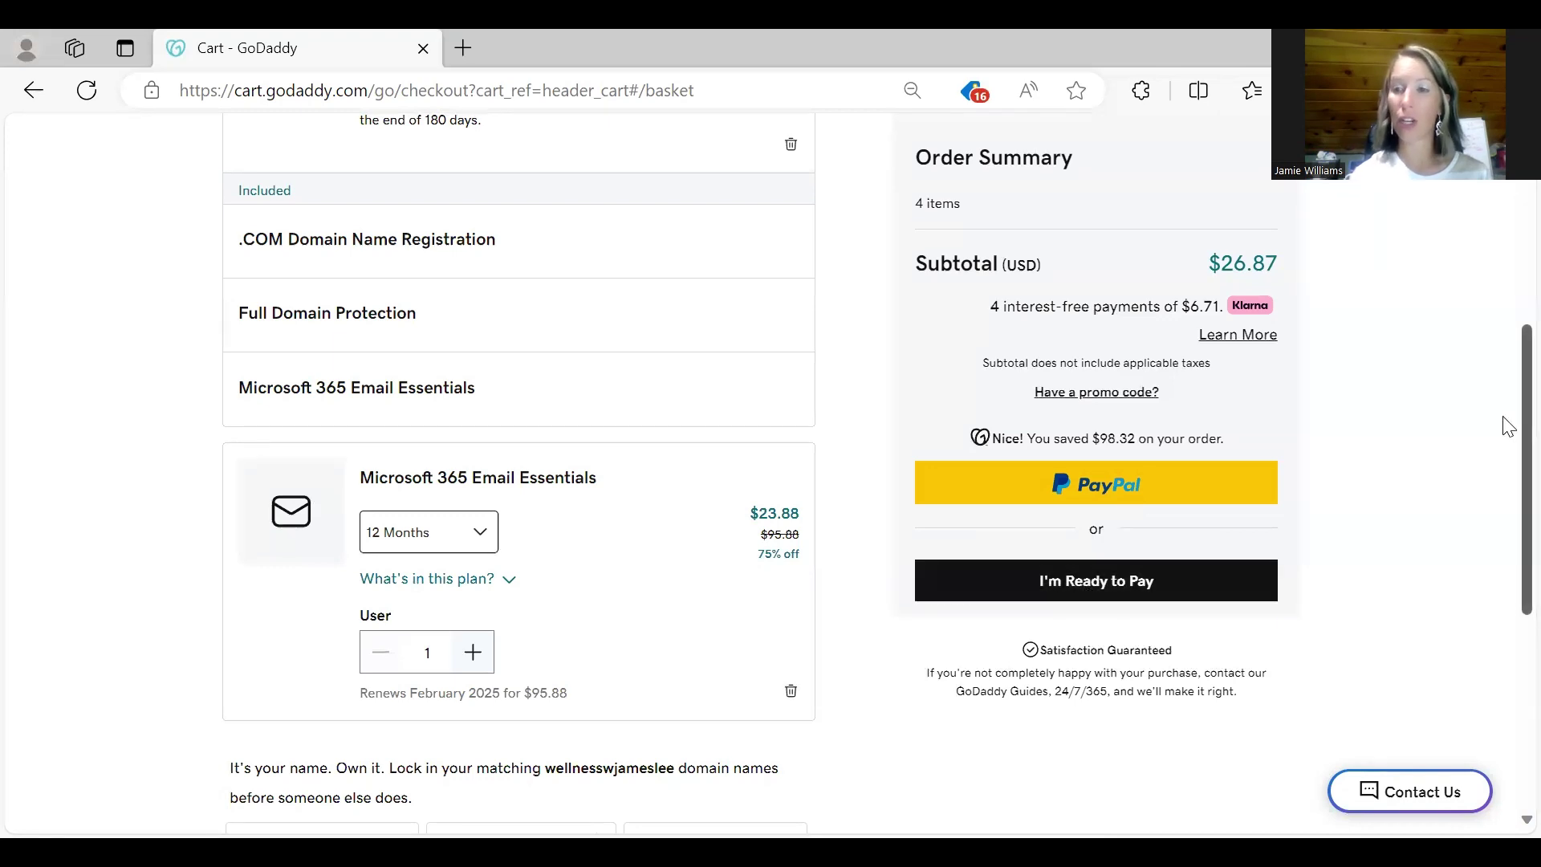
scroll(1504, 481, "down", 3)
scroll(1504, 517, "up", 1)
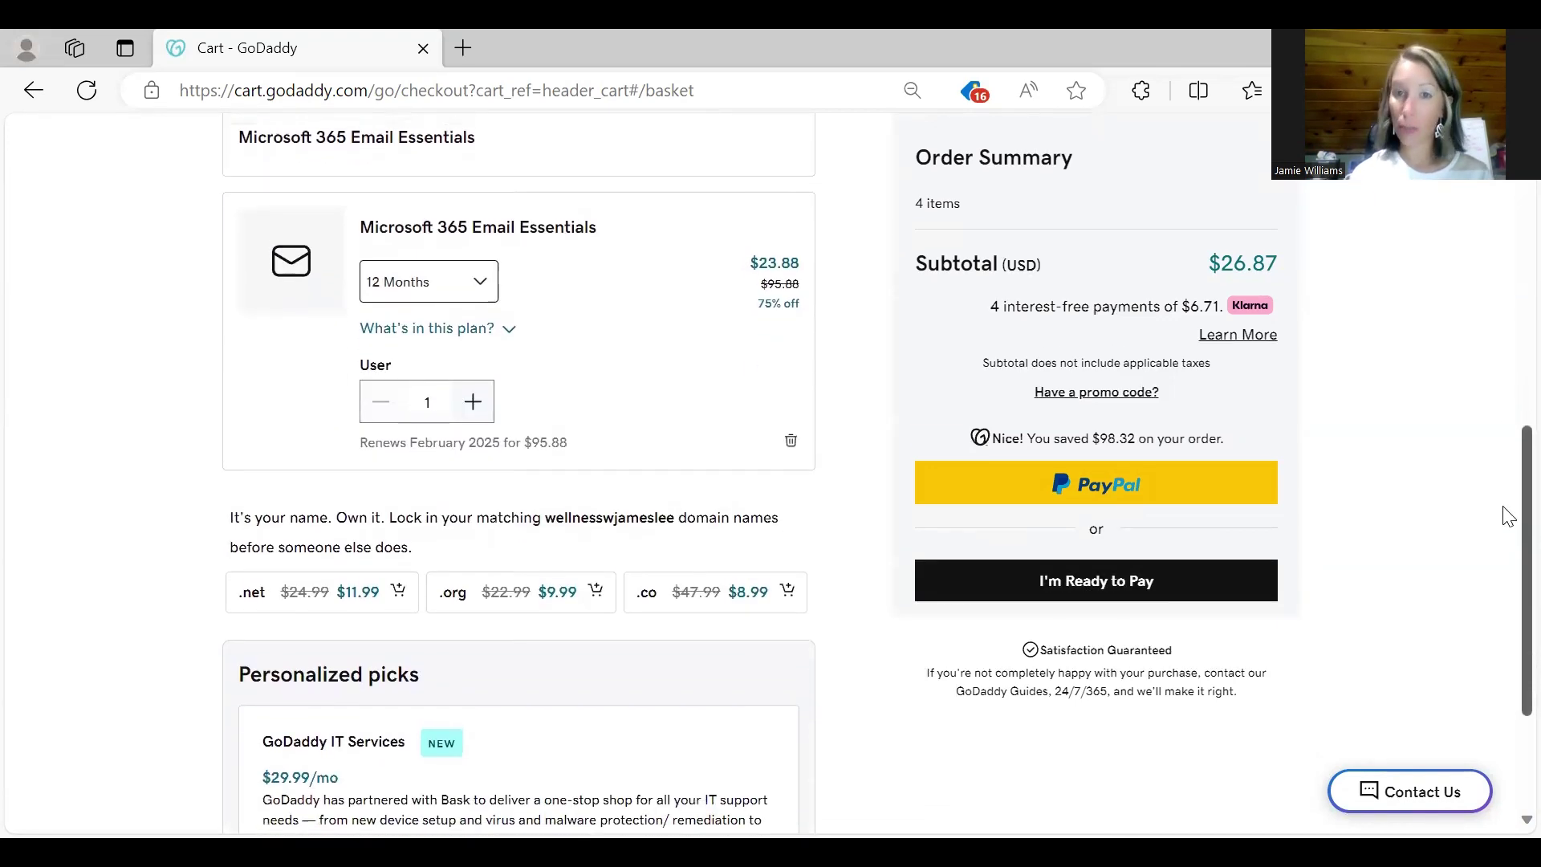
scroll(1506, 482, "up", 3)
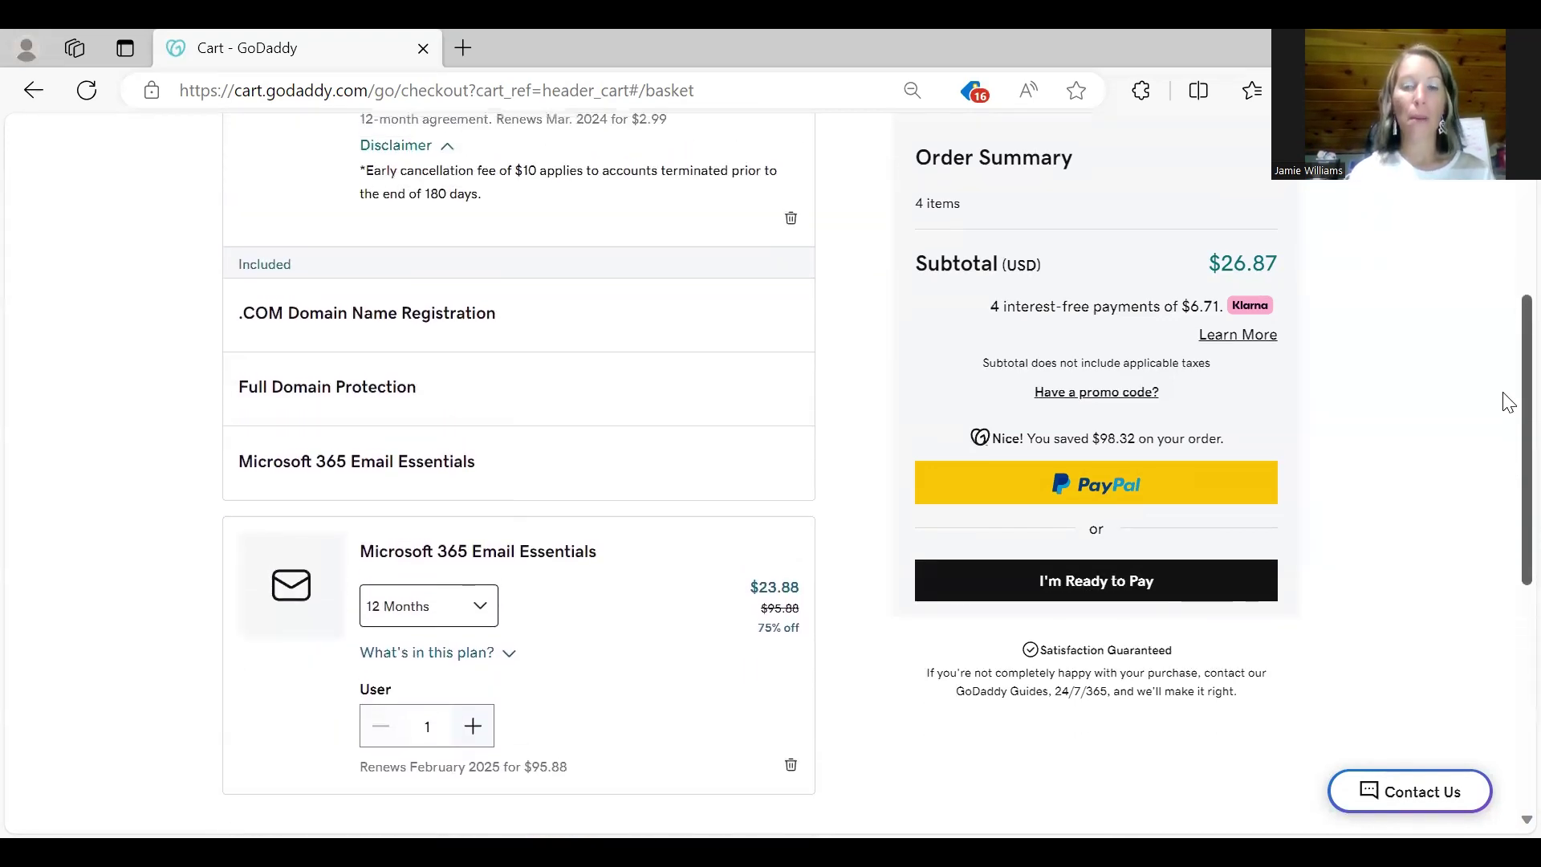
scroll(1506, 401, "up", 5)
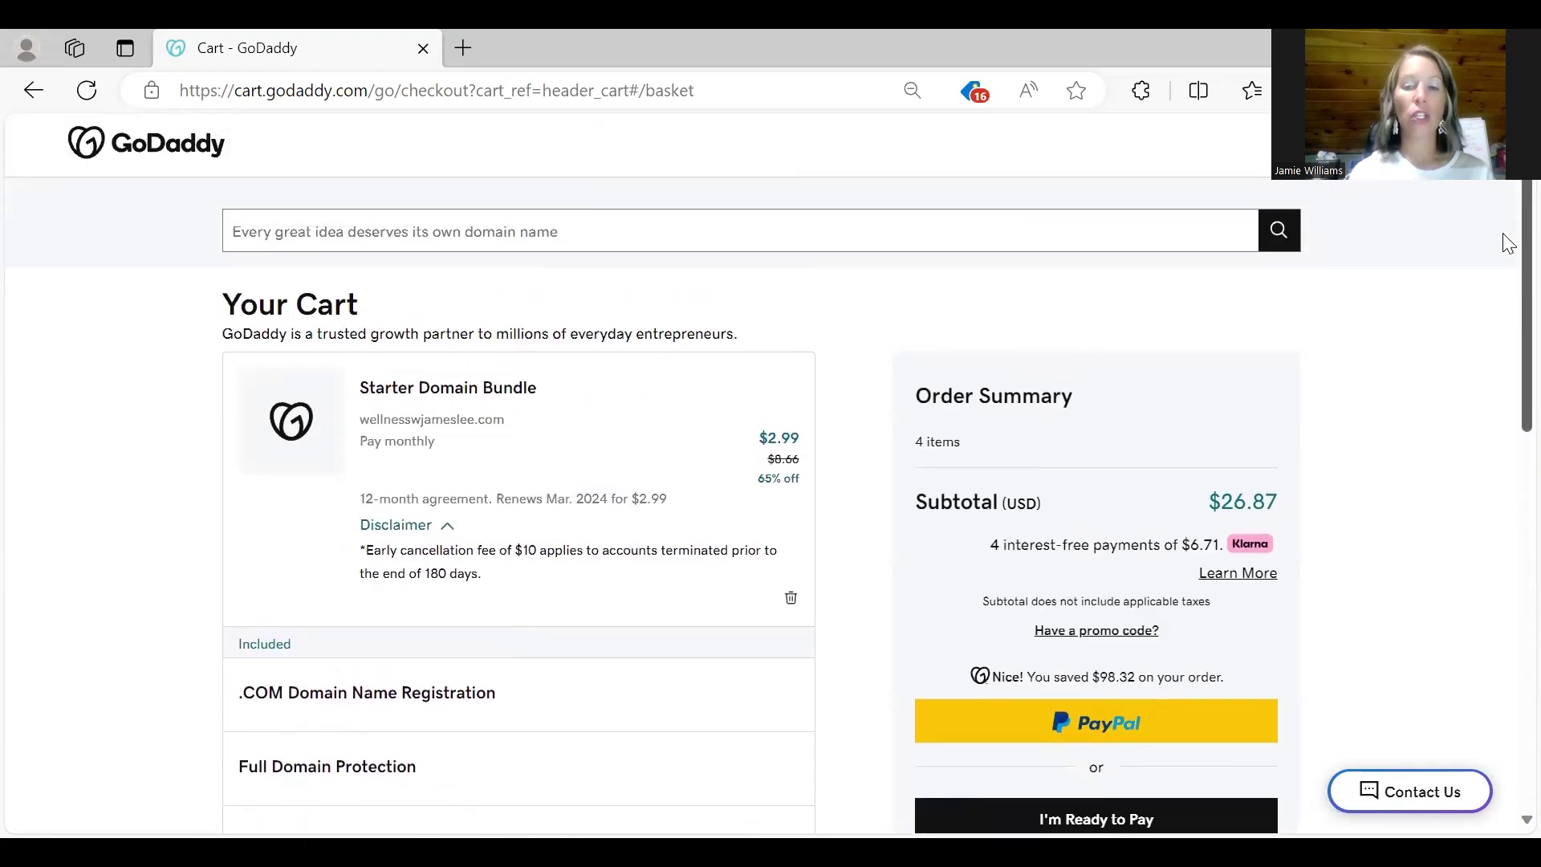
scroll(1503, 351, "down", 5)
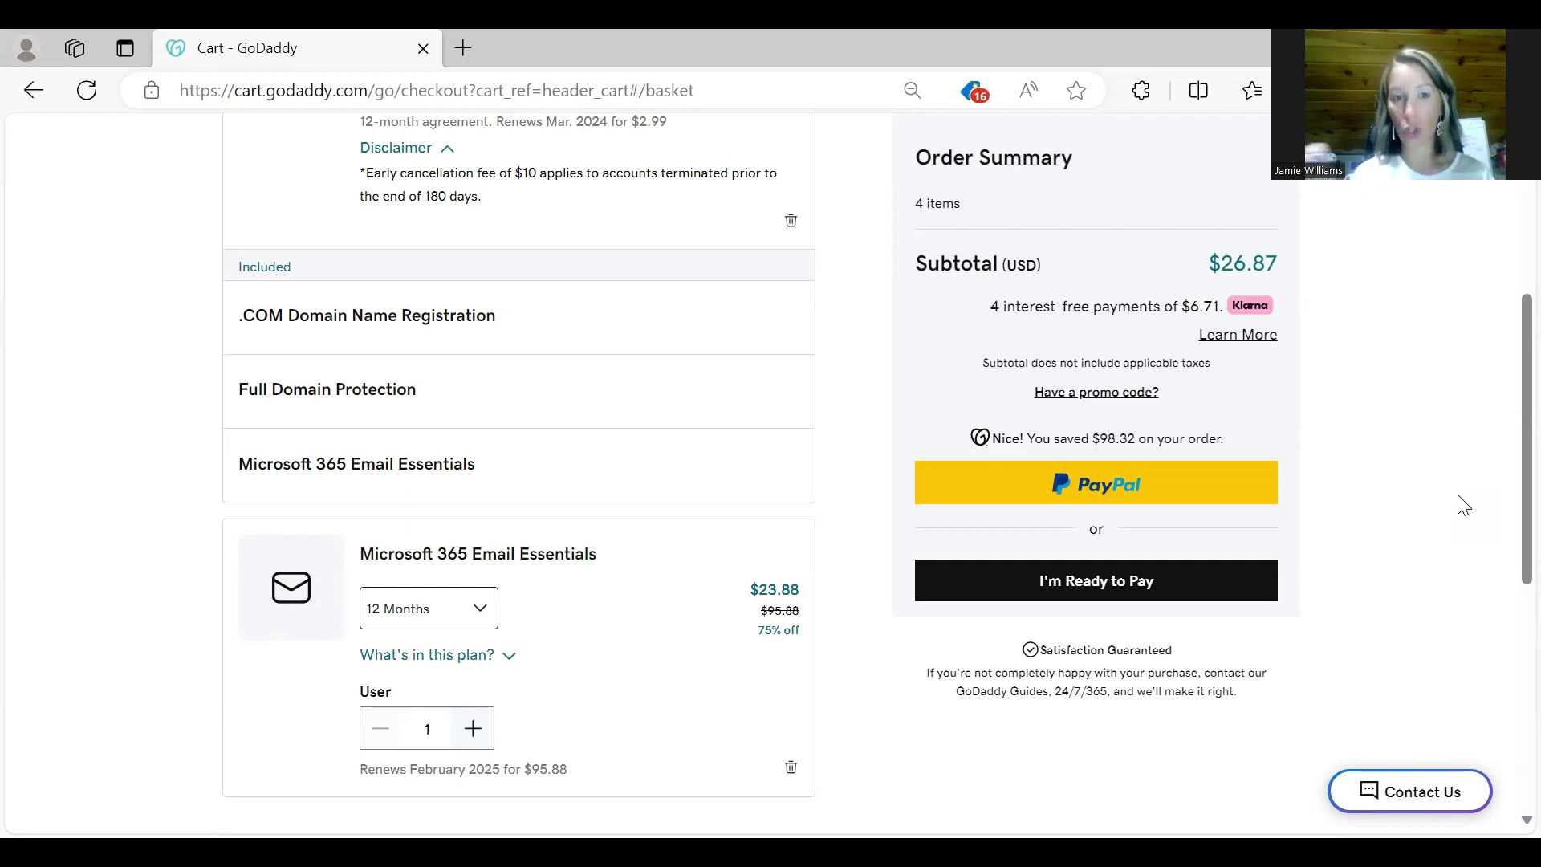
scroll(1463, 504, "up", 5)
scroll(1463, 504, "down", 1)
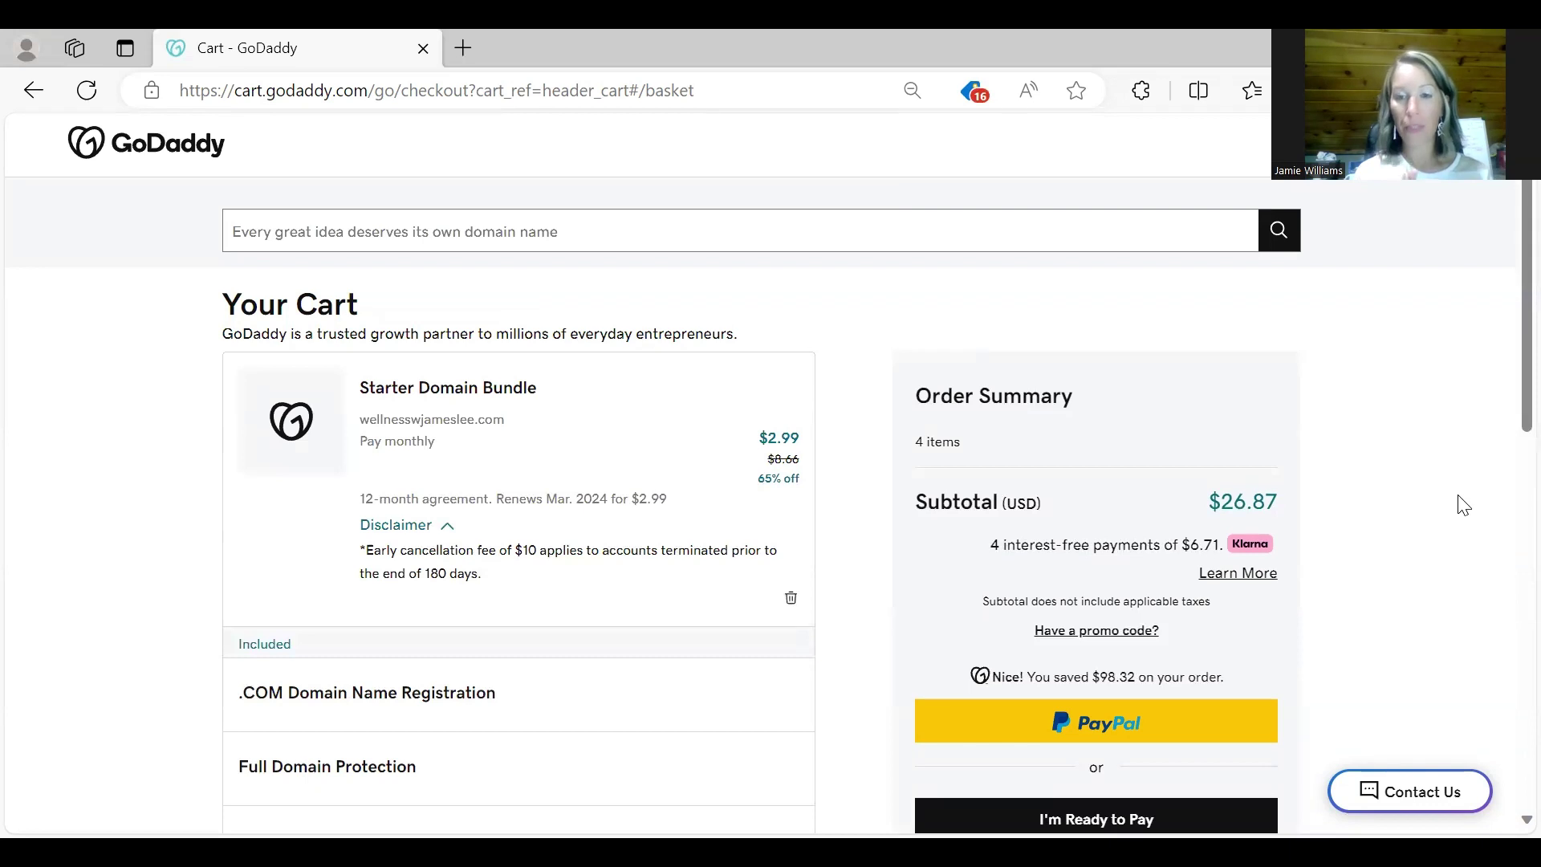
scroll(1463, 504, "down", 2)
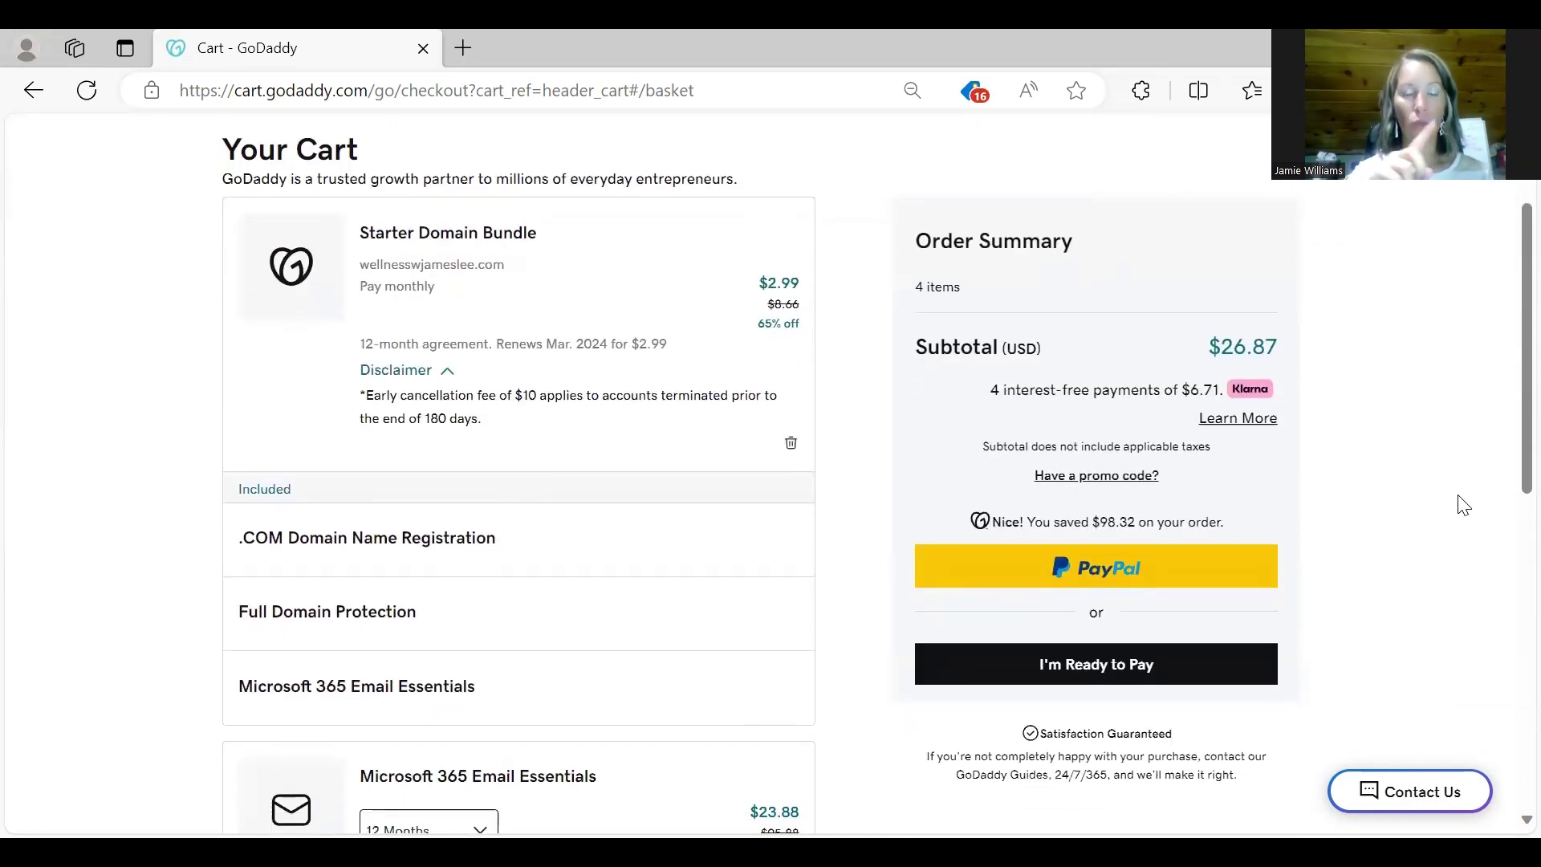